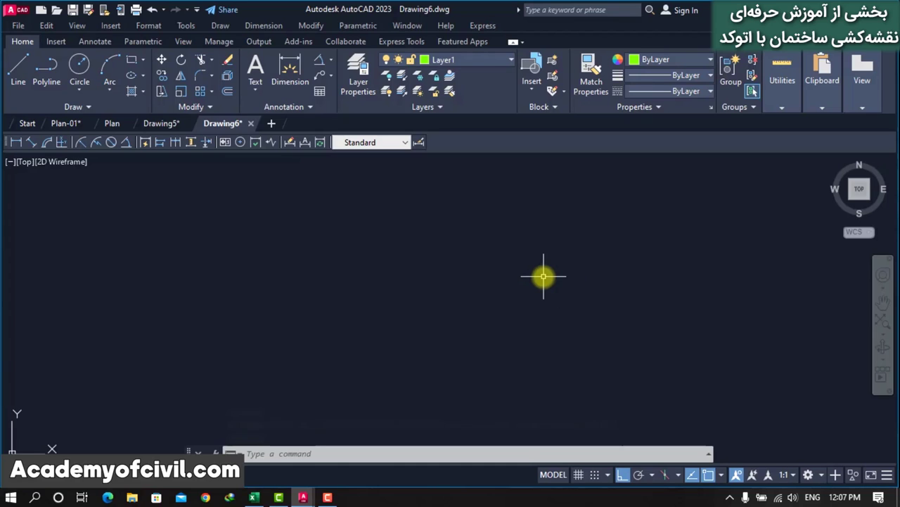
- Draw a rectangle by picking two opposite corners
key("Return")
key("Escape")
key("Escape")
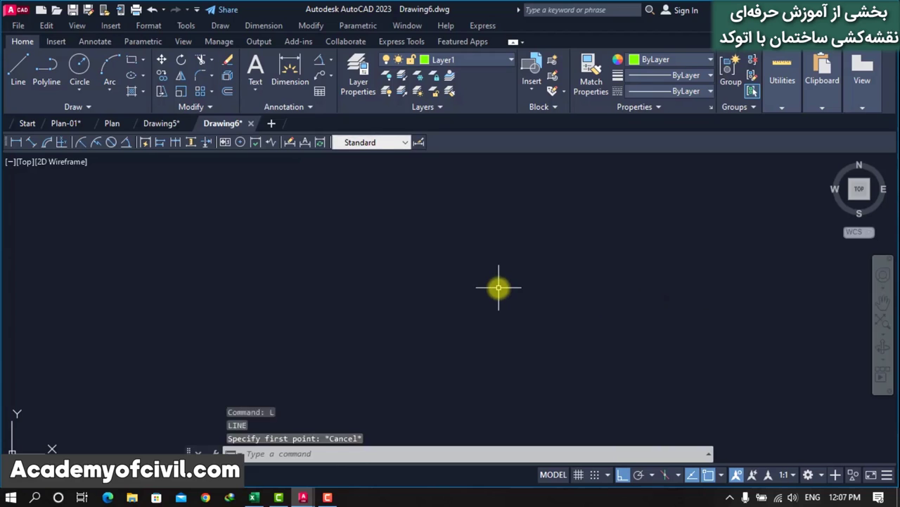
type("REC")
key("Return")
left_click(369, 240)
left_click(493, 350)
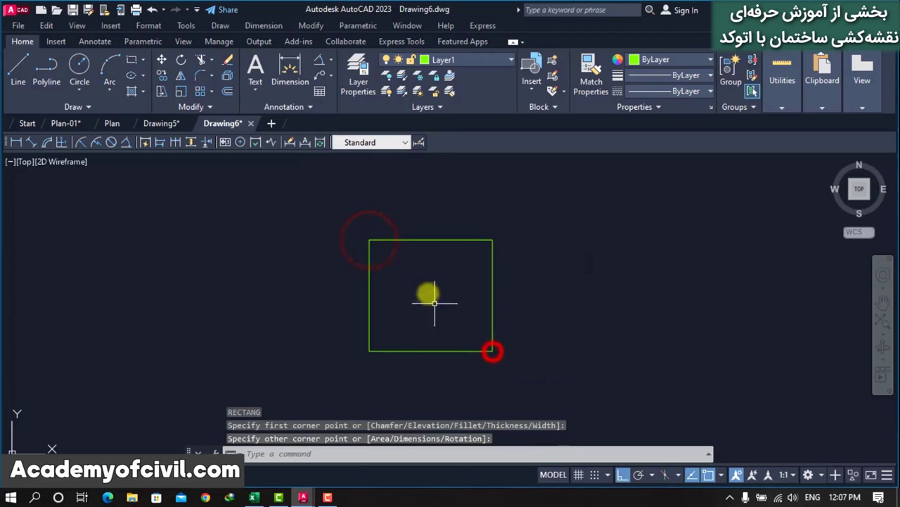
type("o")
- Offset the rectangle 0.2 outward to make a double-line outline
key("Return")
type(".2")
key("Return")
left_click(451, 242)
left_click(470, 205)
key("Return")
- Stretch the right side of both rectangles outward to widen the outline
type("s")
key("Return")
left_click(546, 205)
left_click(458, 388)
key("Return")
left_click(467, 189)
left_click(573, 190)
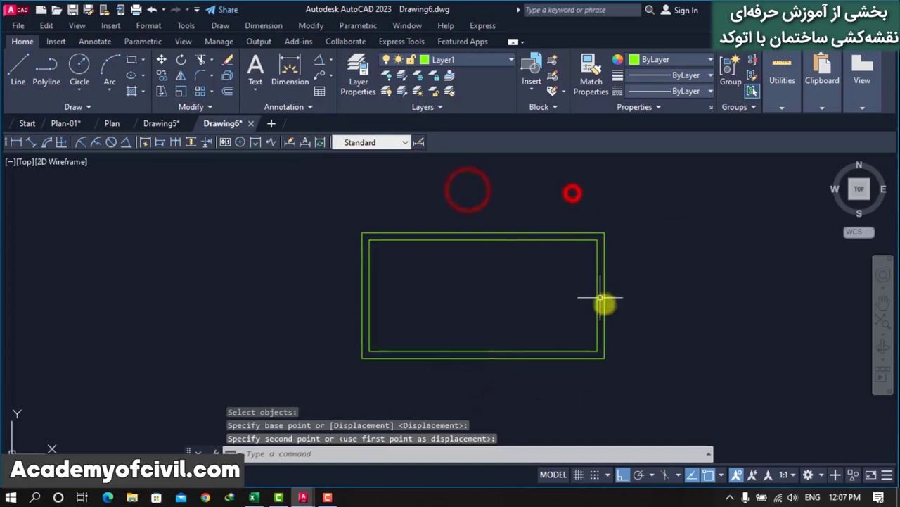
- Stretch both rectangles' bottom edges down to make the outline taller
key("Return")
left_click(647, 328)
left_click(336, 380)
key("Return")
left_click(292, 255)
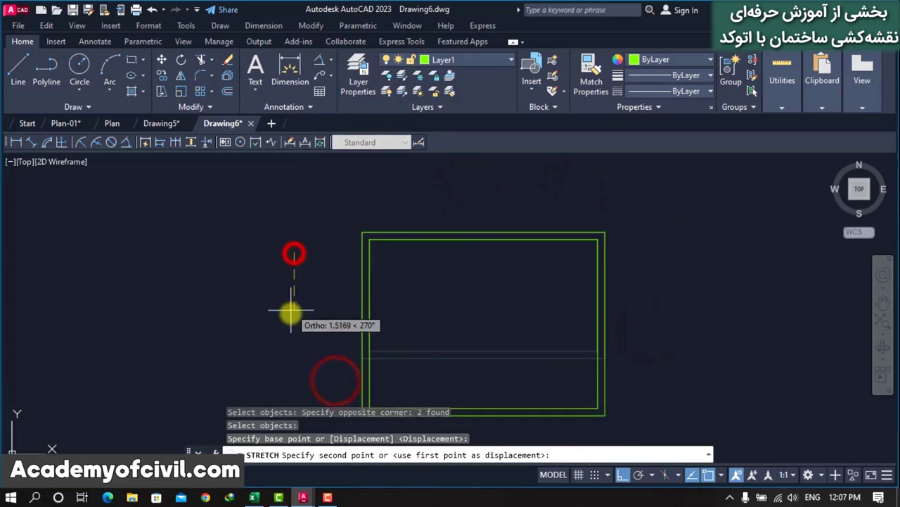
left_click(291, 312)
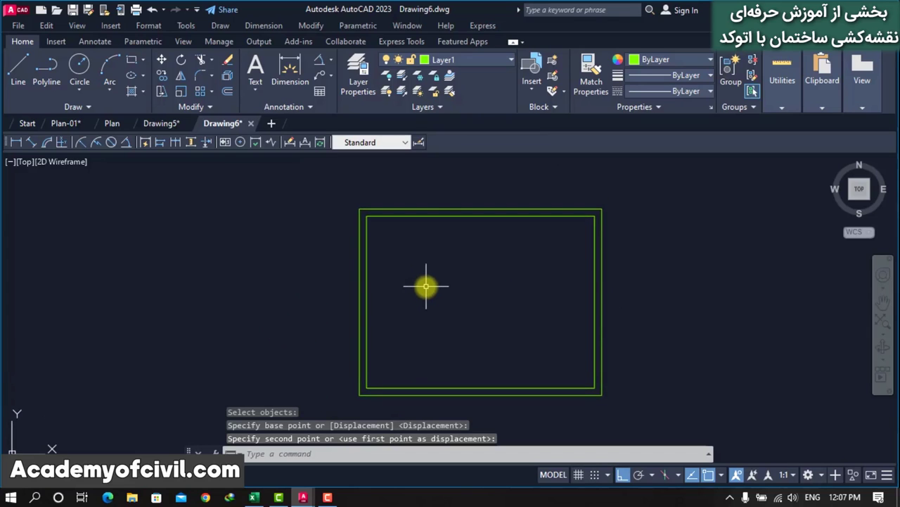
- Draw two opening rectangles across the top wall, the second one wider
type("rec")
key("Return")
left_click(395, 195)
left_click(444, 226)
key("Return")
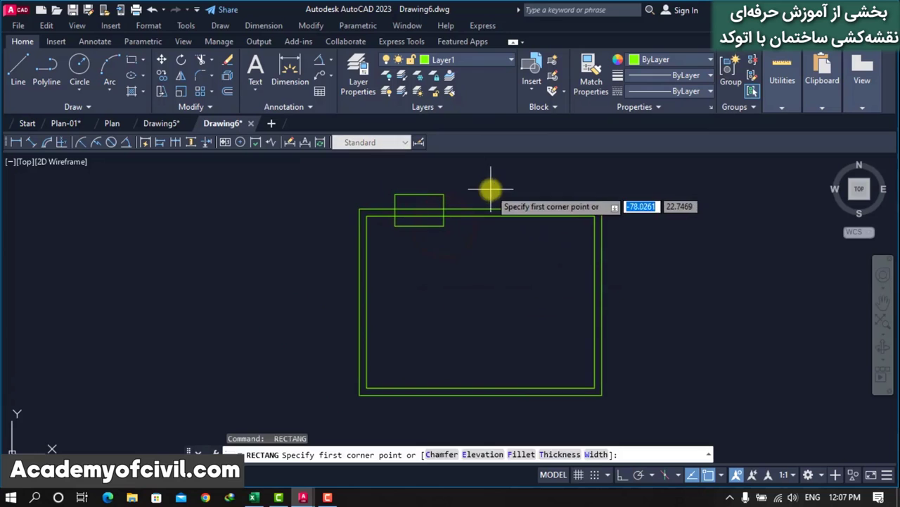
left_click(490, 189)
left_click(576, 231)
- Draw opening rectangles across the right, bottom and left walls
key("Return")
left_click(623, 252)
left_click(567, 348)
key("Return")
left_click(562, 380)
left_click(521, 404)
key("Return")
left_click(389, 263)
left_click(340, 336)
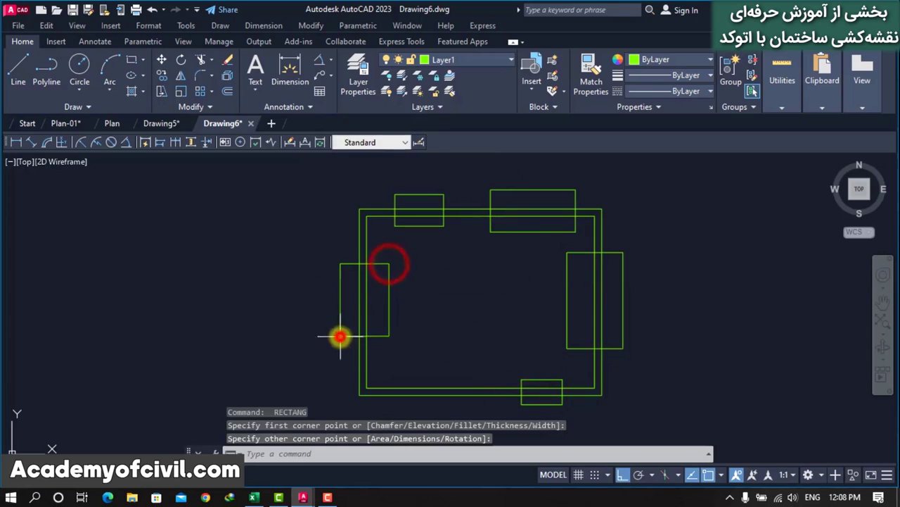
- Trim the wall lines inside the two top openings with fence selections
key("Return")
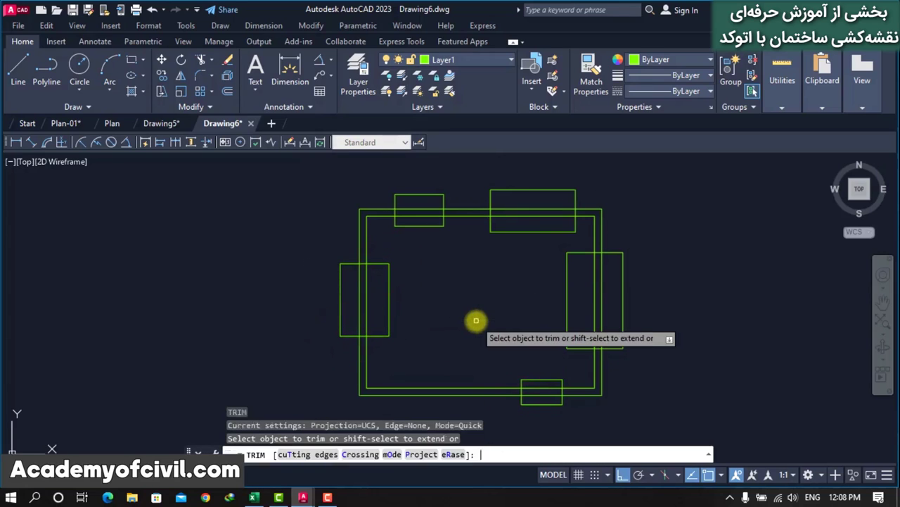
left_click(542, 170)
left_click(513, 256)
key("Return")
left_click(643, 168)
left_click(590, 172)
key("Return")
left_click(428, 176)
left_click(412, 262)
key("Return")
- Trim the wall lines inside the left and right wall openings
left_click(415, 303)
left_click(281, 316)
key("Return")
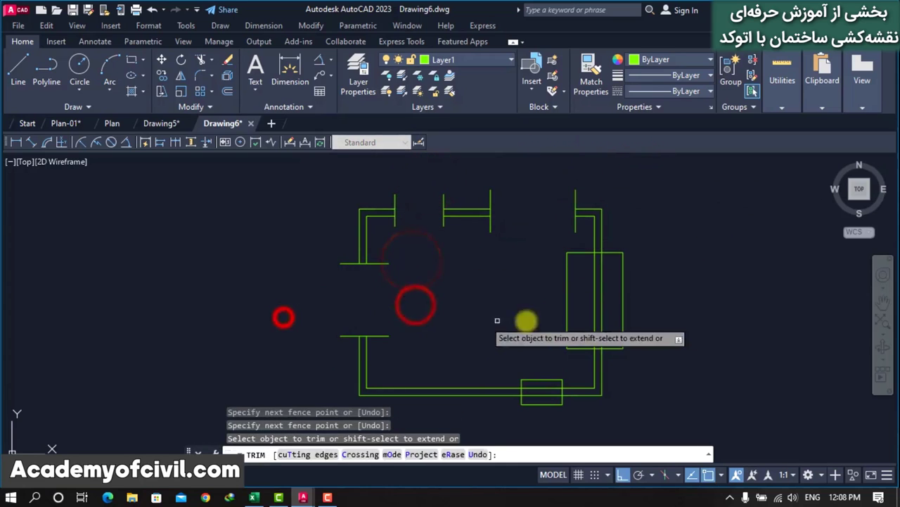
left_click(665, 298)
left_click(523, 310)
key("Return")
left_click(653, 231)
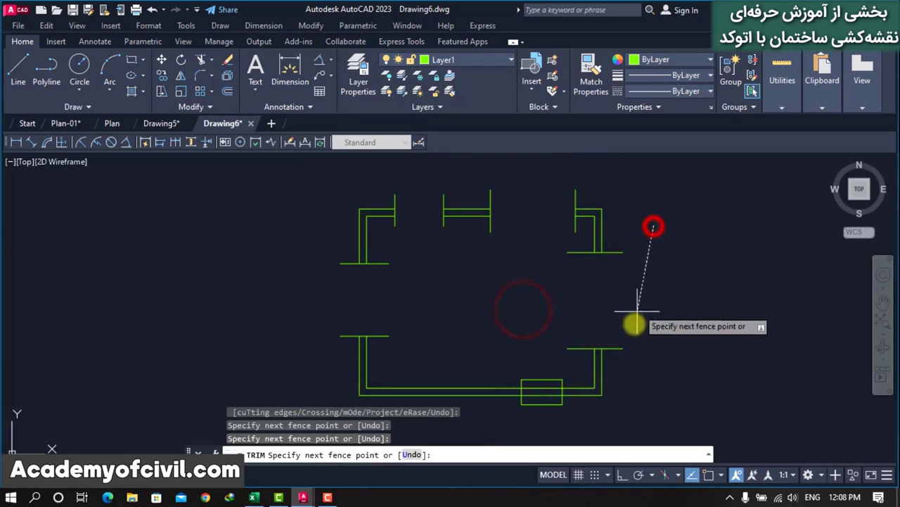
left_click(657, 246)
key("Return")
- Trim leftover lines along the right wall and bottom-right corner
left_click(626, 234)
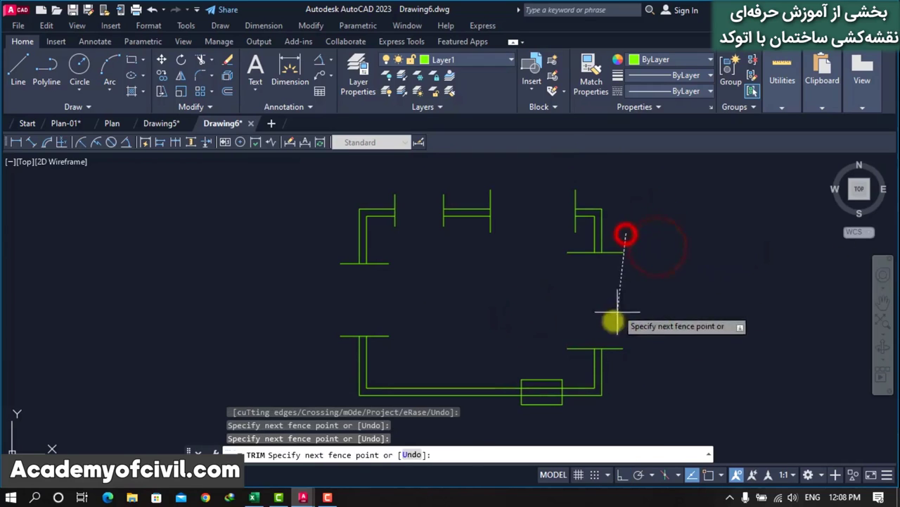
left_click(607, 361)
key("Return")
left_click(615, 237)
key("Return")
left_click(607, 261)
left_click(587, 243)
left_click(579, 363)
key("Return")
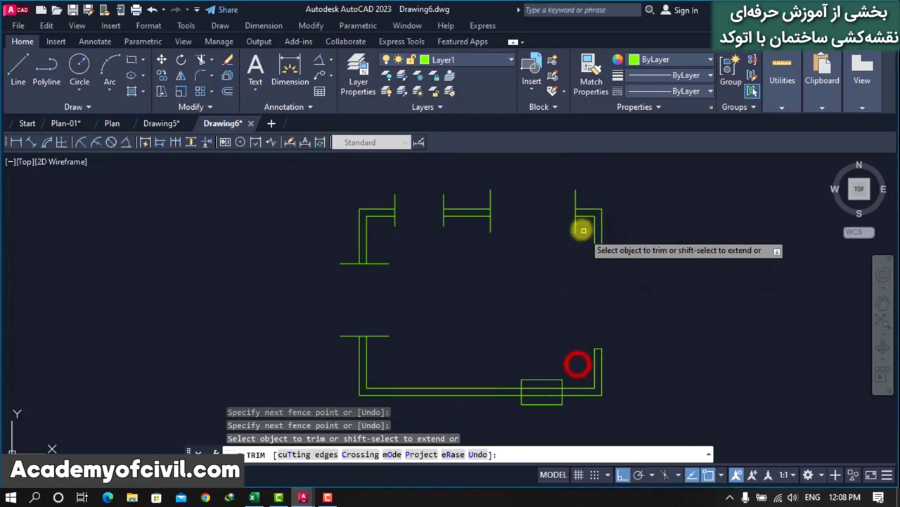
- Trim leftover lines in the top walls and the stubs on the left wall
left_click(581, 221)
left_click(387, 223)
key("Return")
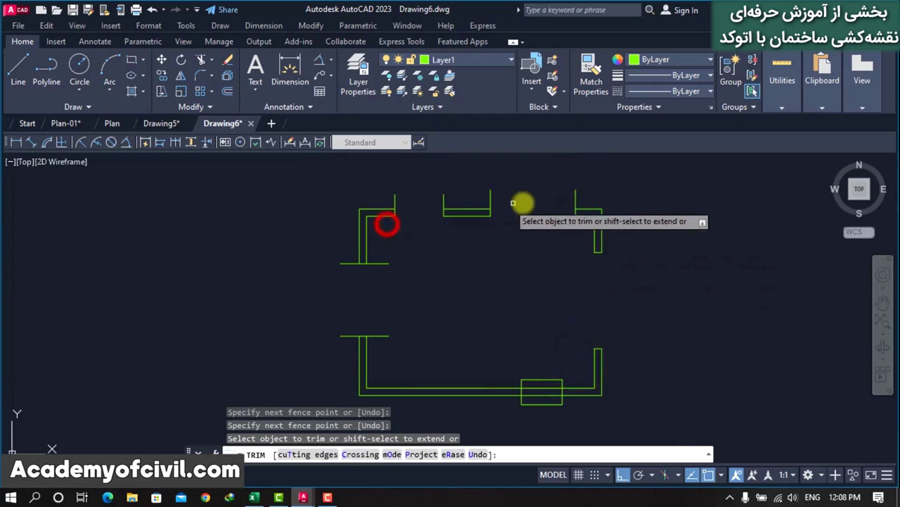
left_click(593, 197)
left_click(383, 197)
key("Return")
left_click(384, 241)
left_click(379, 347)
key("Return")
left_click(352, 254)
- Trim the bottom wall inside its opening and finish trimming
left_click(342, 351)
key("Return")
left_click(552, 364)
left_click(548, 416)
key("Return")
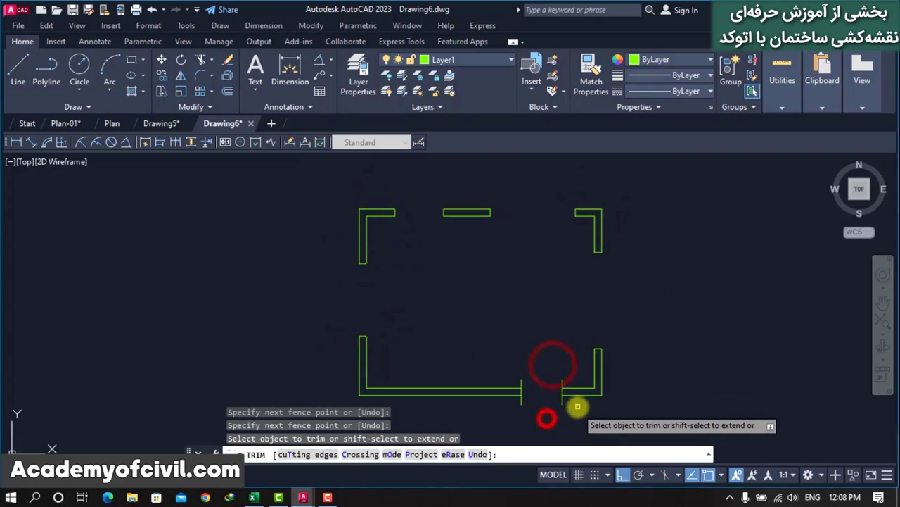
left_click(577, 401)
left_click(516, 401)
key("Return")
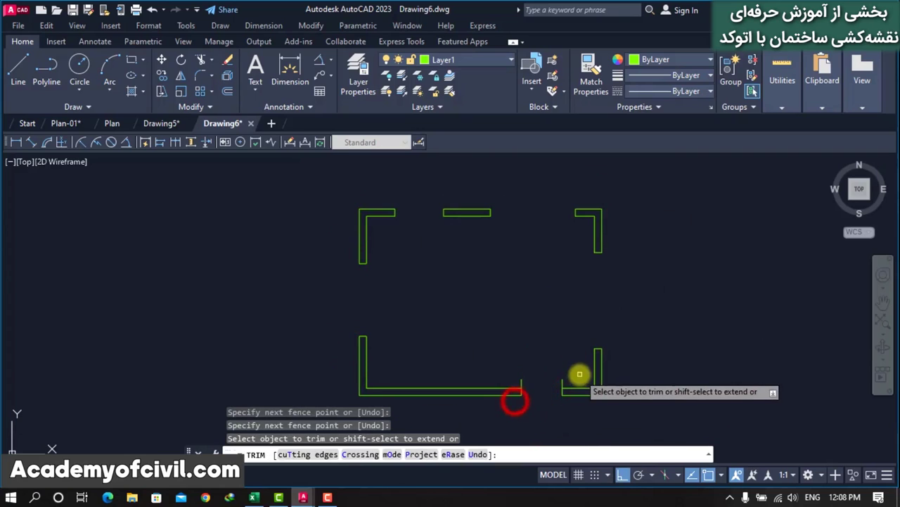
left_click(577, 375)
left_click(515, 383)
key("Return")
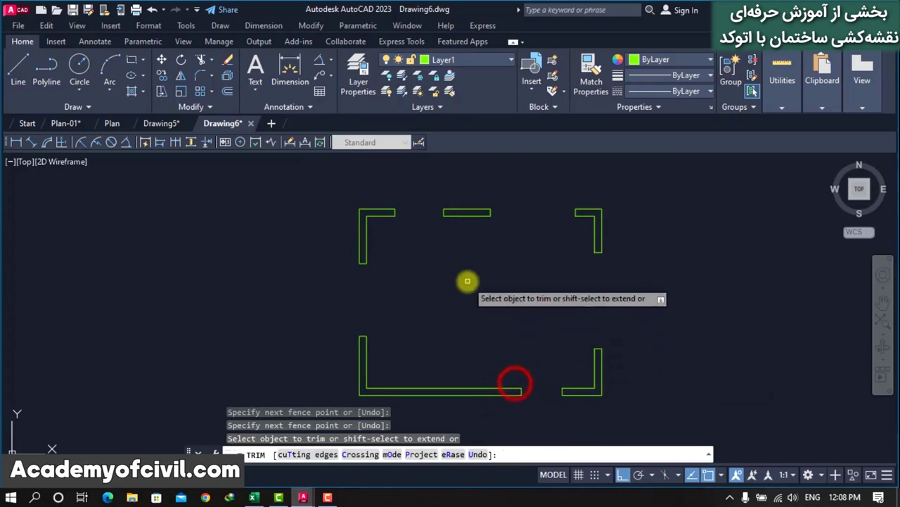
key("Return")
middle_click_drag(481, 279, 544, 279)
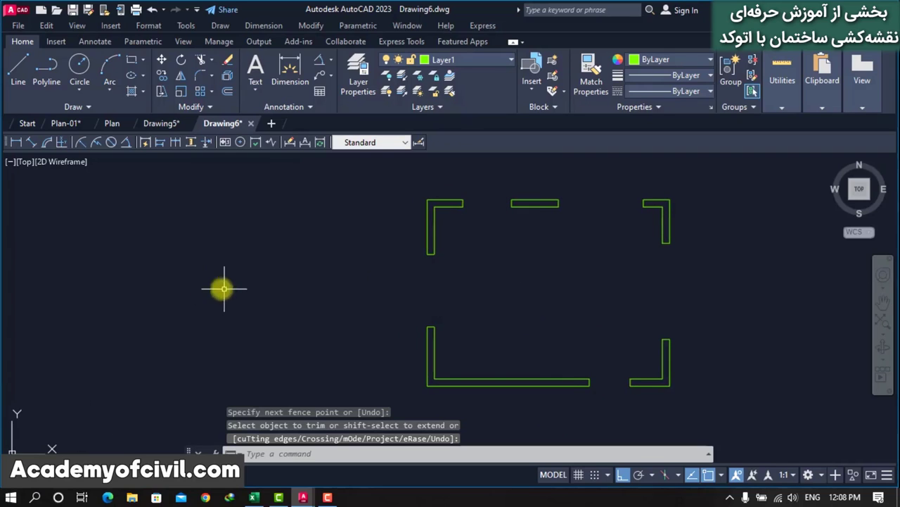
- Draw a multiline wall left of the plan running down, right, up and right, then start DIST
type("ml")
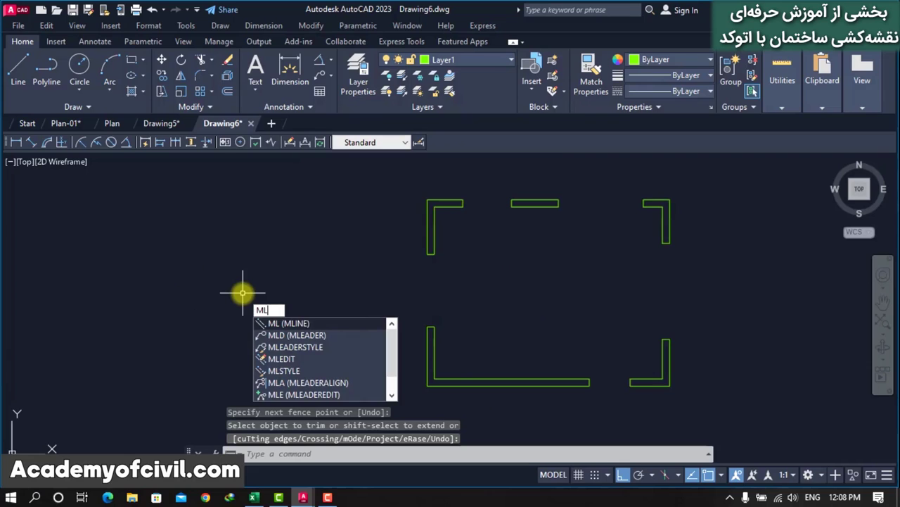
key("Return")
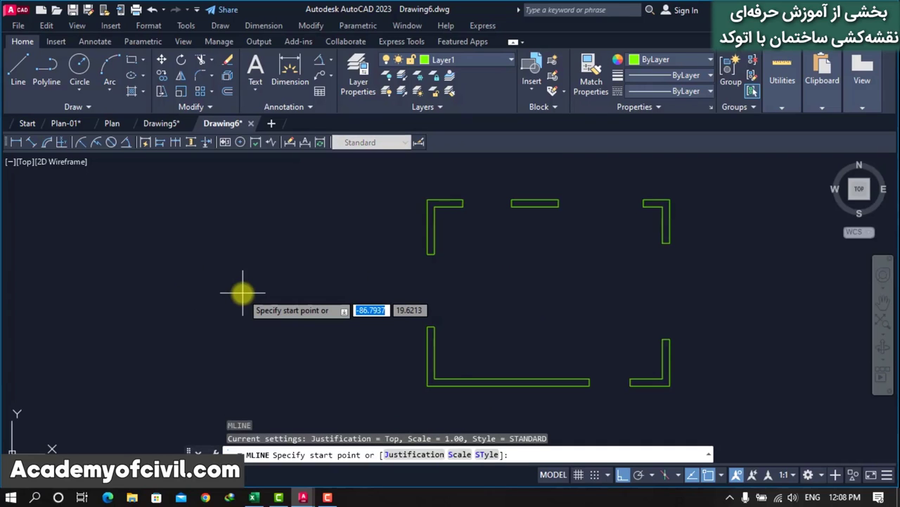
middle_click_drag(261, 277, 436, 272)
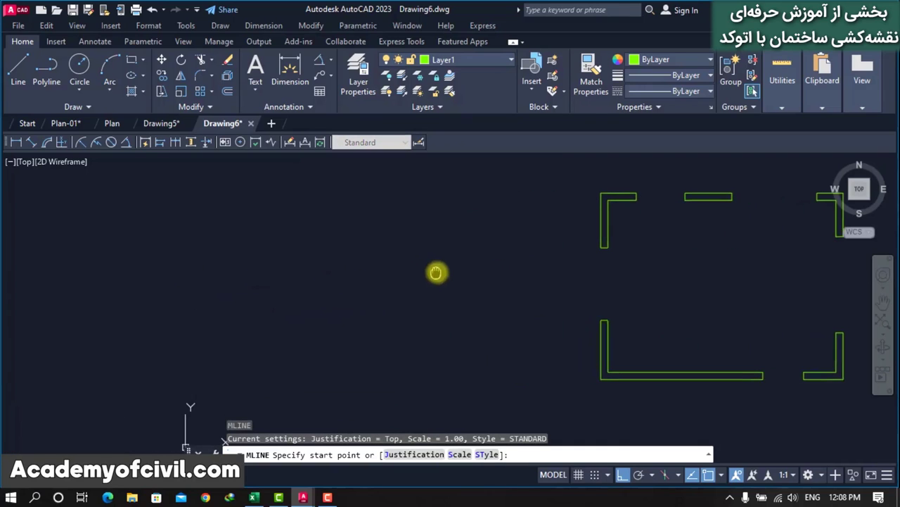
scroll(493, 309, "down", 2)
middle_click_drag(468, 308, 514, 302)
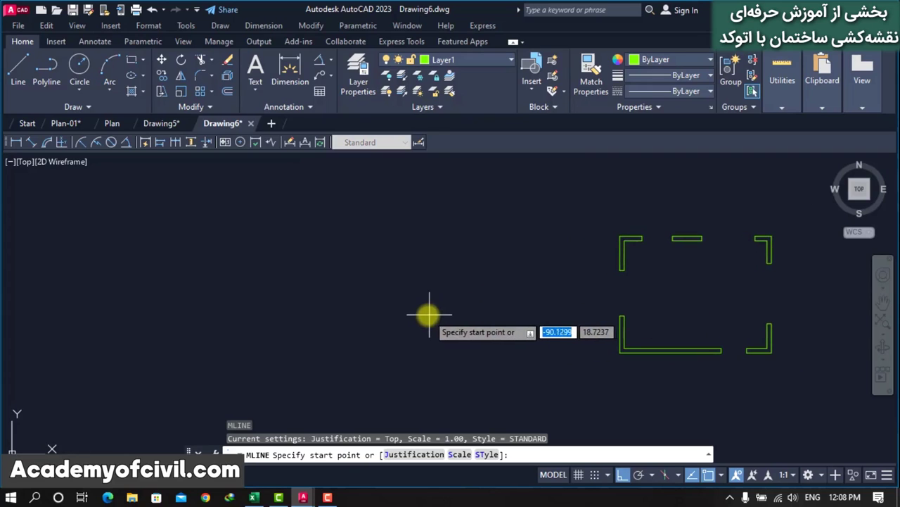
left_click(236, 186)
left_click(240, 318)
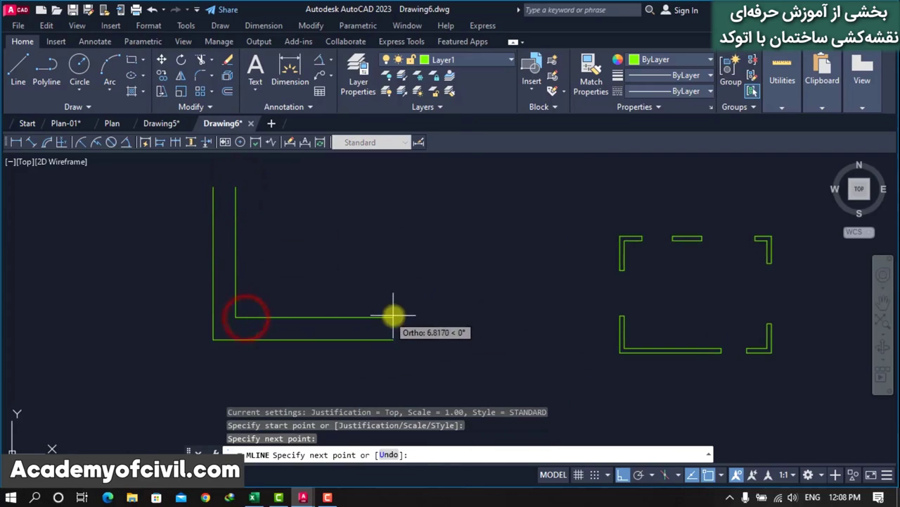
left_click(396, 317)
left_click(395, 243)
left_click(482, 235)
key("Return")
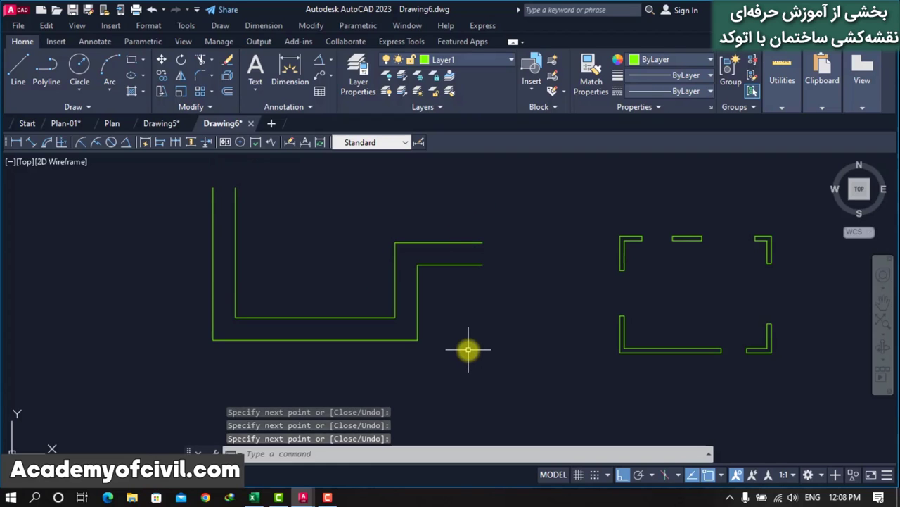
type("d")
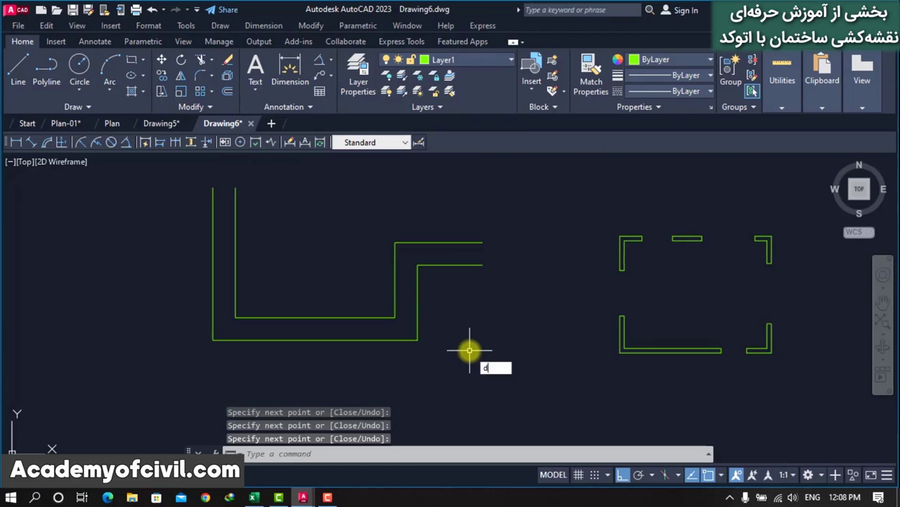
type("i")
key("Return")
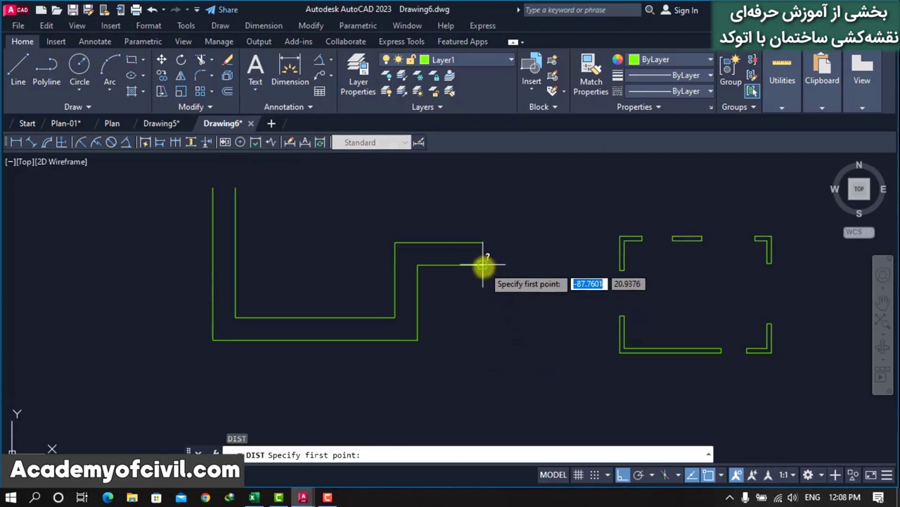
left_click(483, 265)
key("Escape")
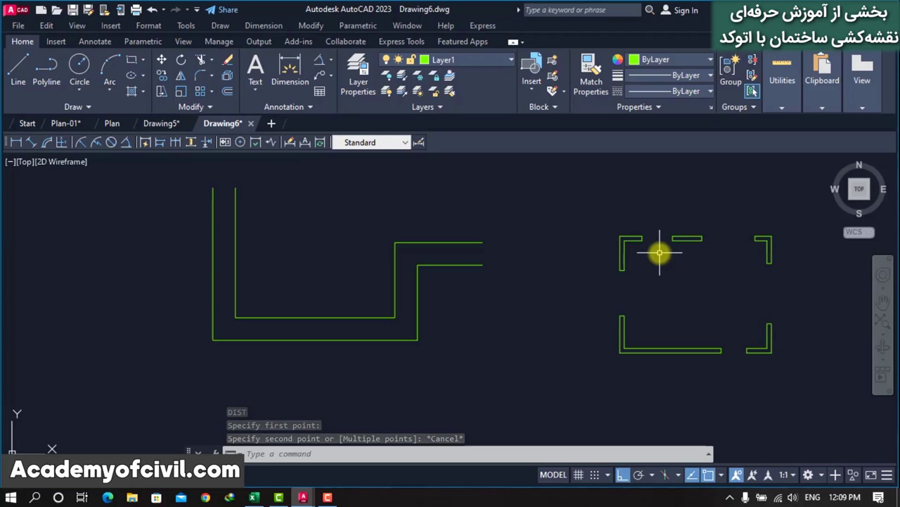
left_click(464, 265)
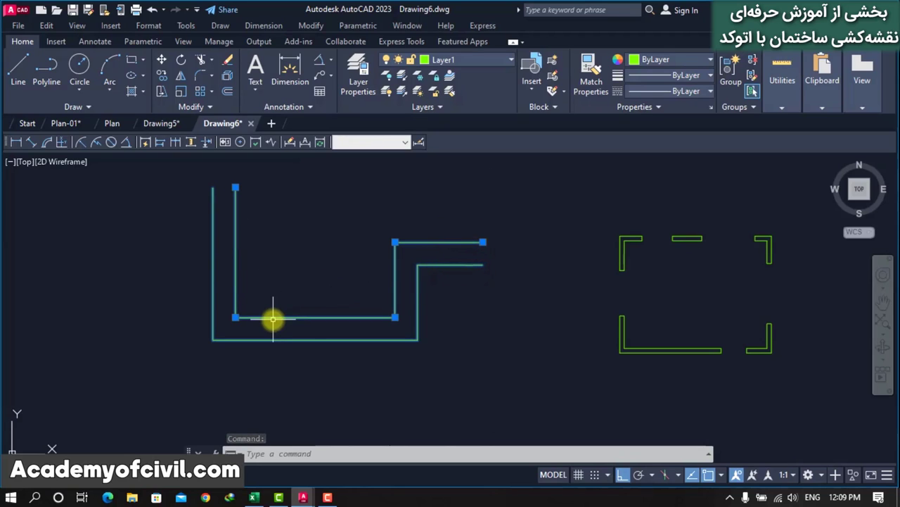
key("Escape")
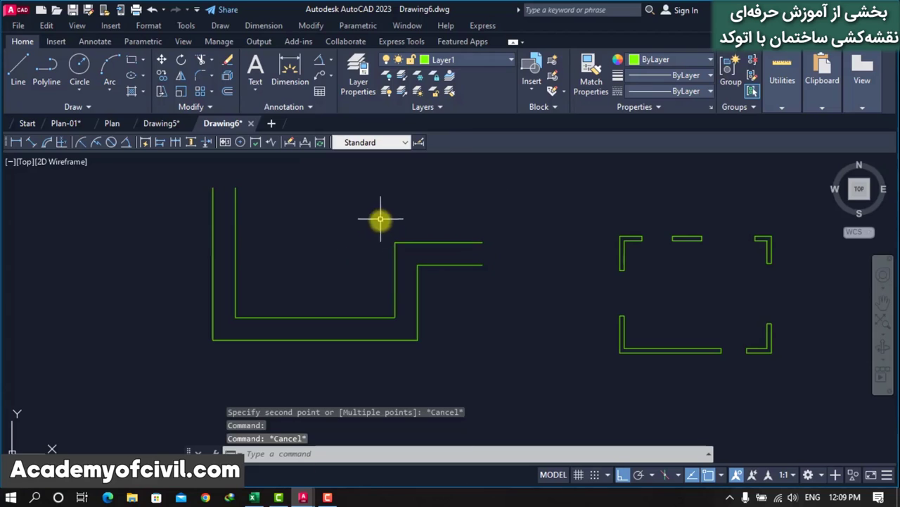
scroll(486, 225, "up", 2)
left_click(458, 252)
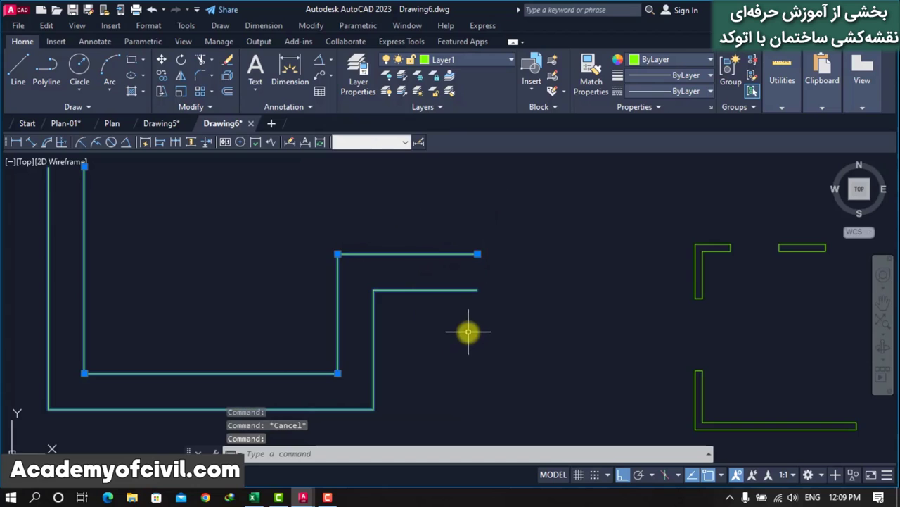
key("Escape")
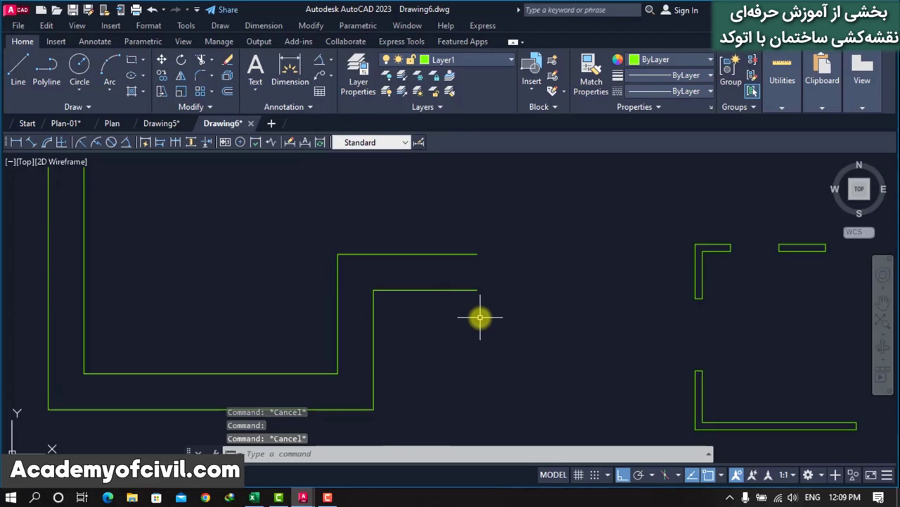
scroll(480, 317, "down", 2)
left_click(476, 301)
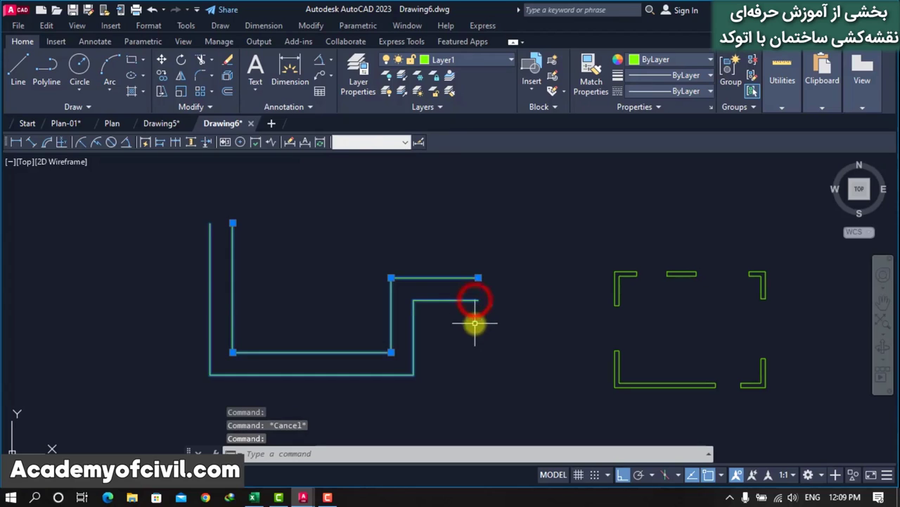
key("Escape")
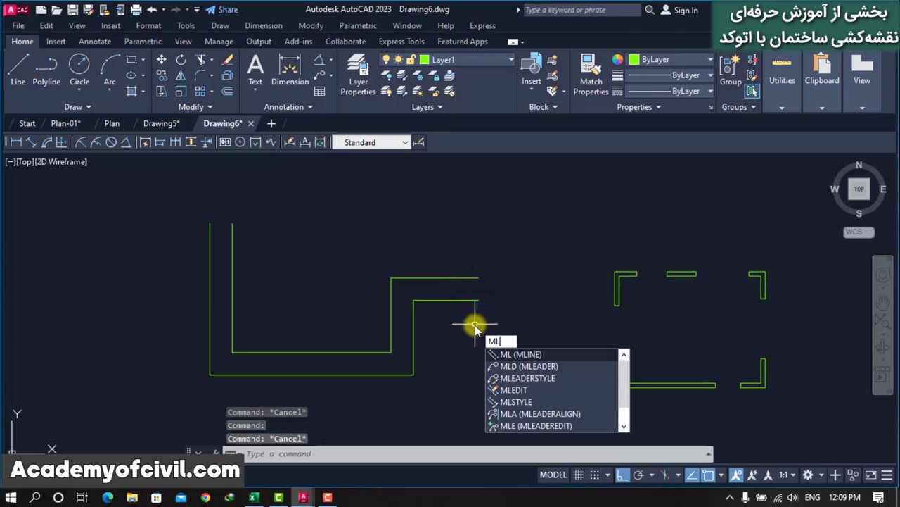
- Cancel the multiline command and delete the stepped wall outline with a crossing window
key("Return")
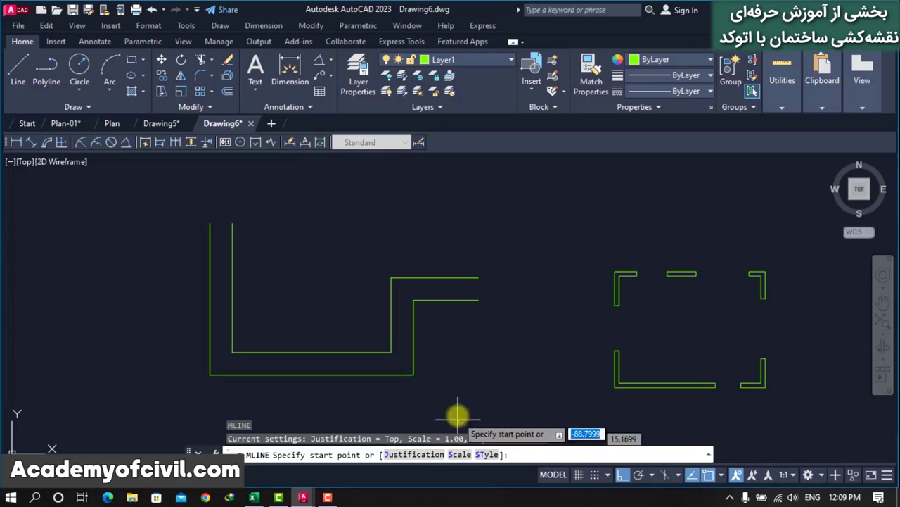
key("Escape")
left_click(498, 249)
left_click(443, 304)
key("Delete")
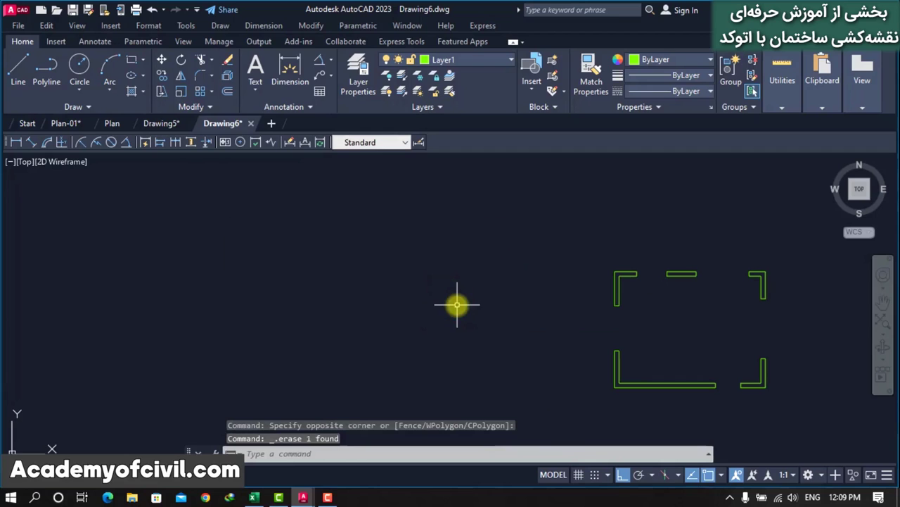
left_click(149, 26)
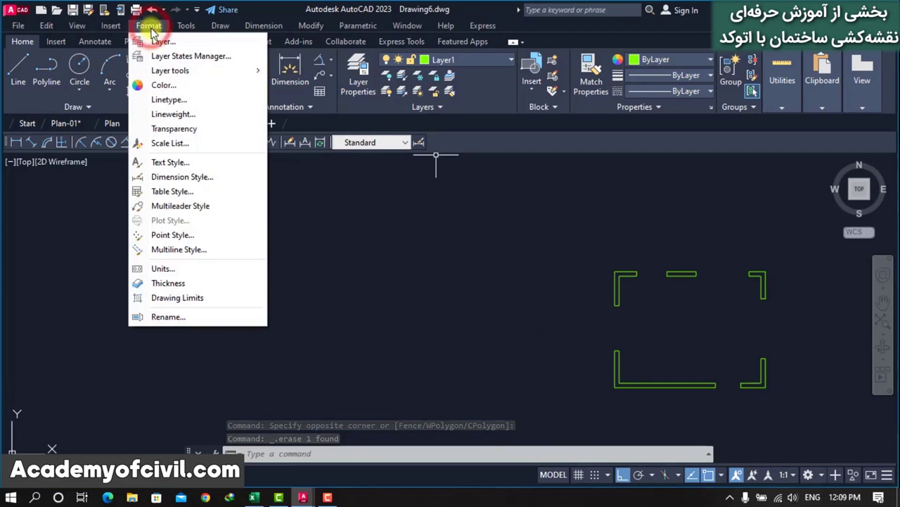
- In the Multiline Style dialog, create a new style named W and continue to its settings
left_click(216, 250)
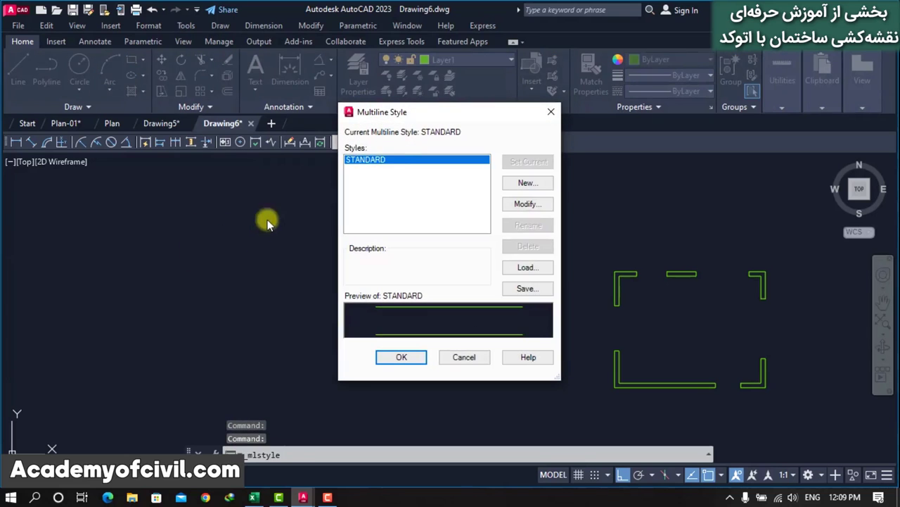
left_click_drag(425, 127, 153, 161)
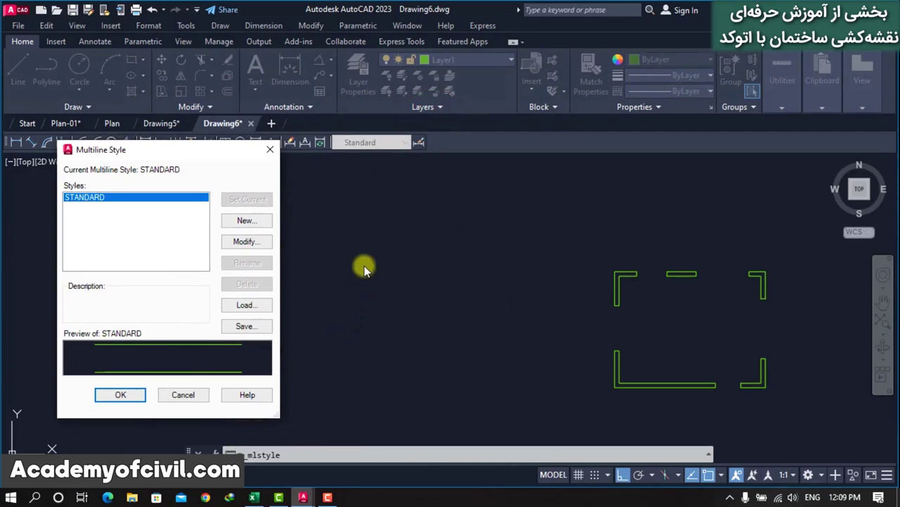
left_click(262, 220)
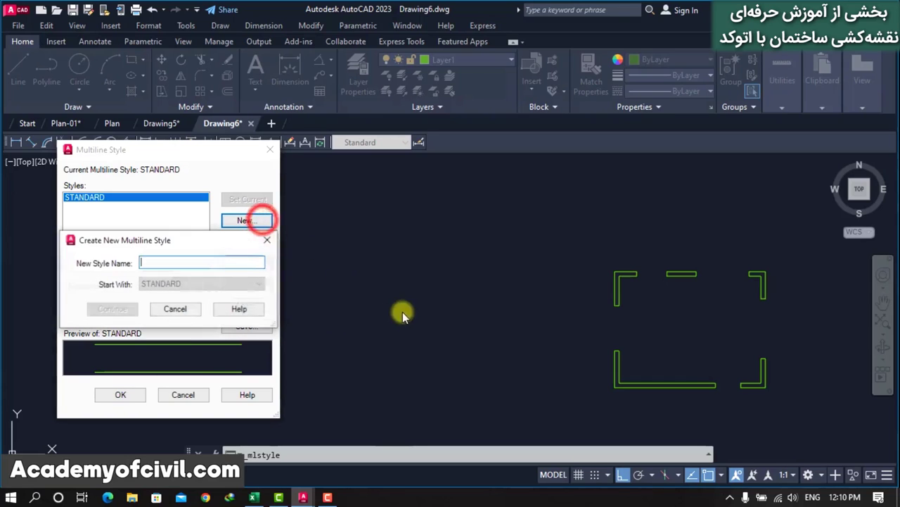
left_click_drag(229, 242, 418, 203)
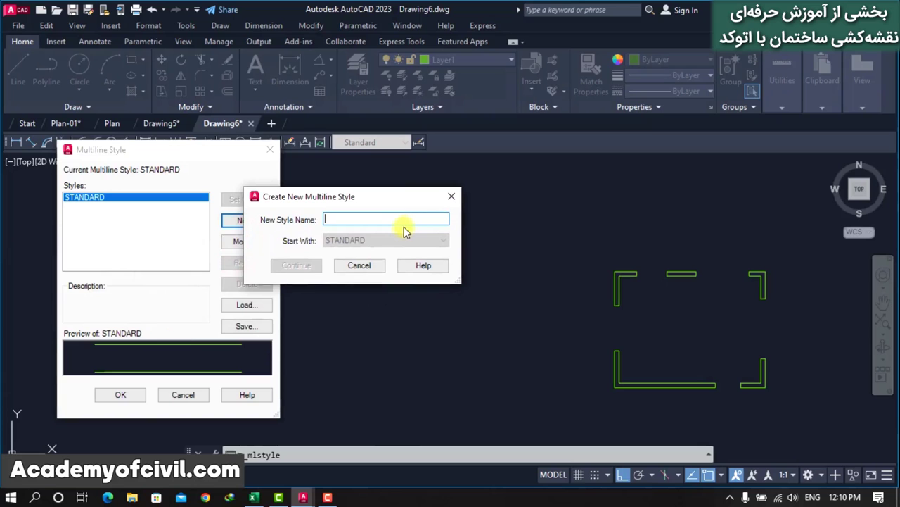
left_click(315, 267)
left_click_drag(232, 174, 504, 156)
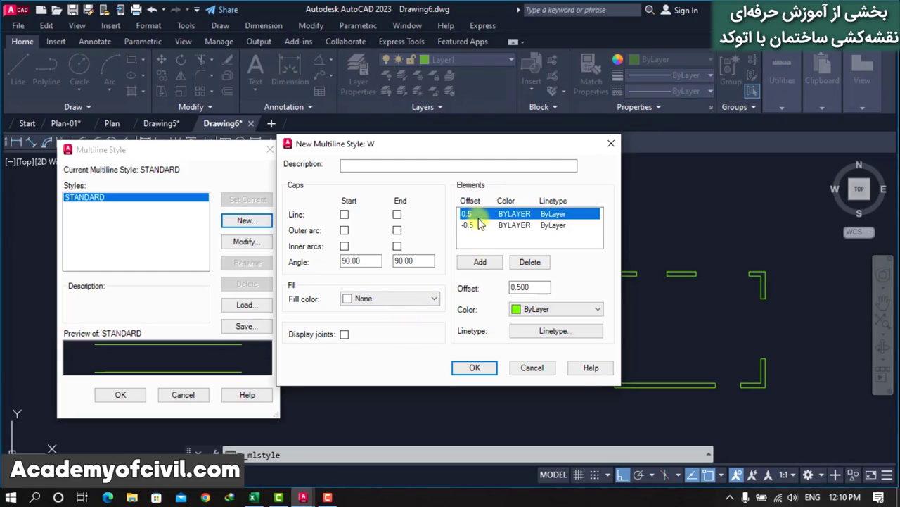
- Change style W's elements to red lines at offsets 0.1 and -0.1, then add a third element at 0
double_click(530, 286)
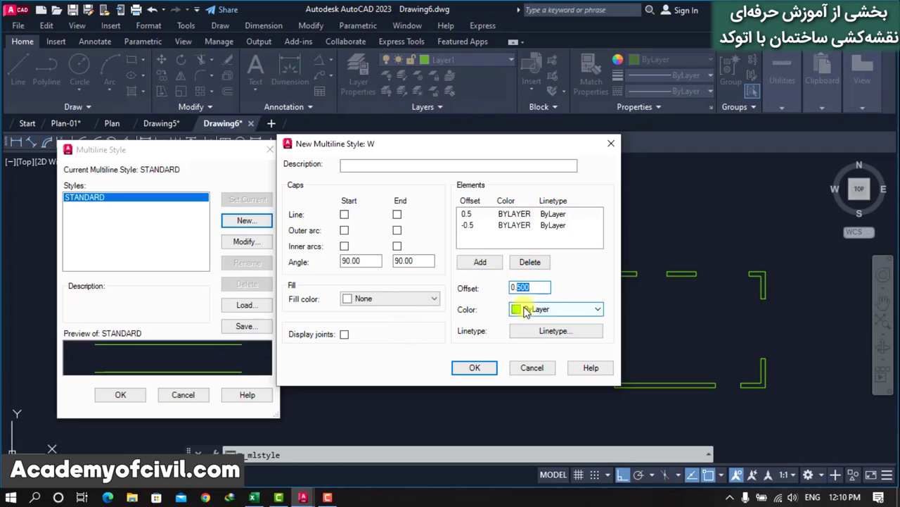
type("0.1")
left_click(535, 224)
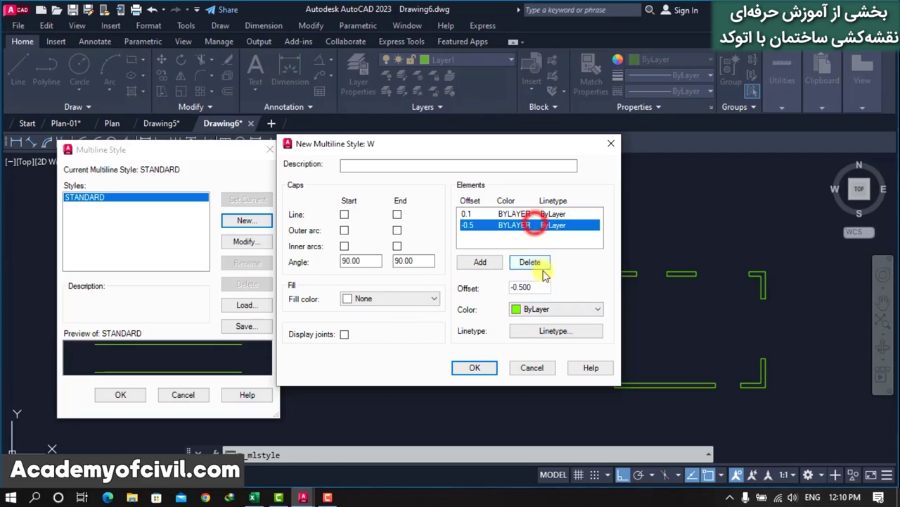
double_click(528, 287)
type("-0.1")
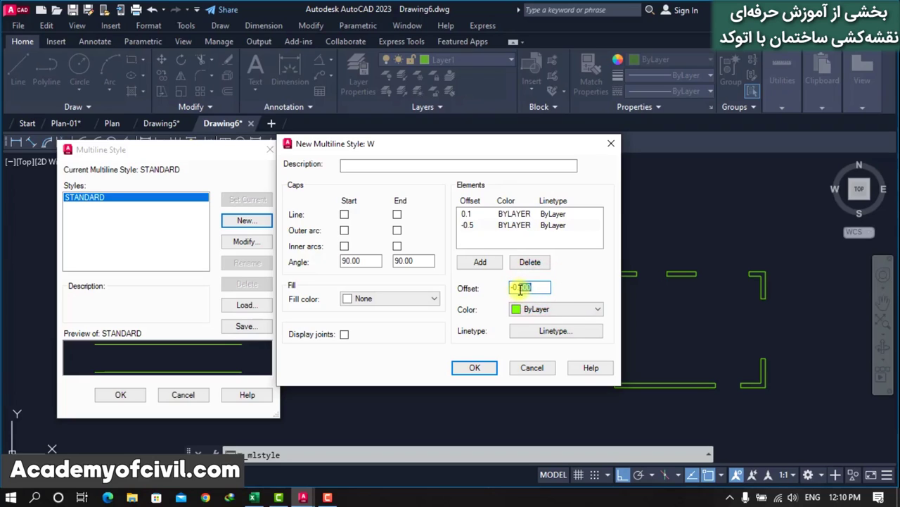
left_click(535, 214)
left_click(554, 309)
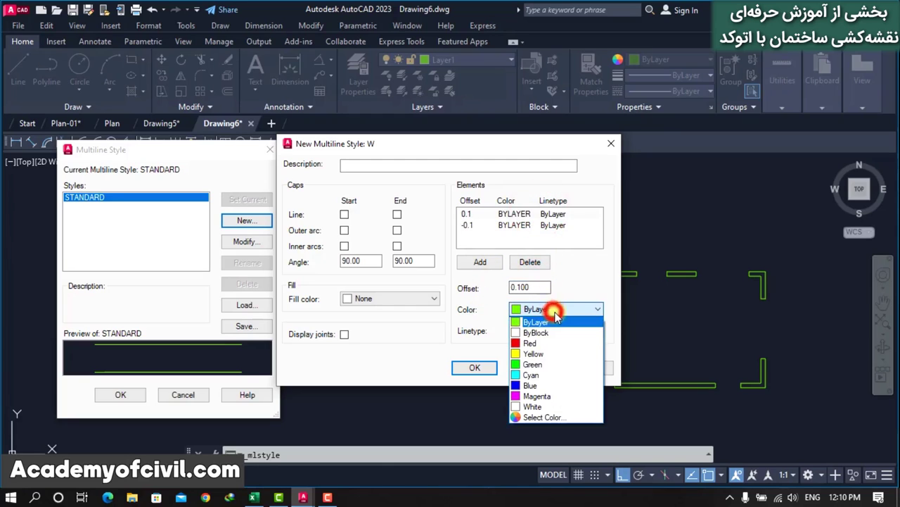
left_click(536, 343)
left_click(525, 225)
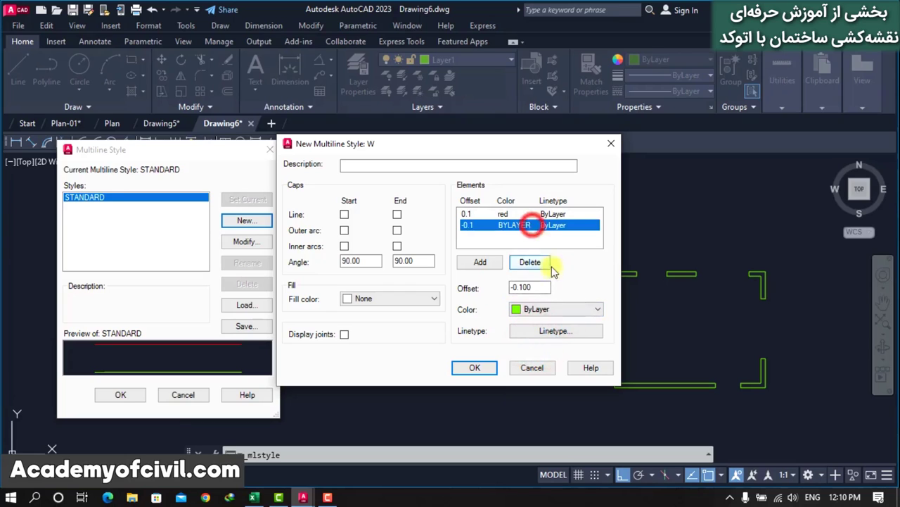
left_click(545, 312)
left_click(536, 341)
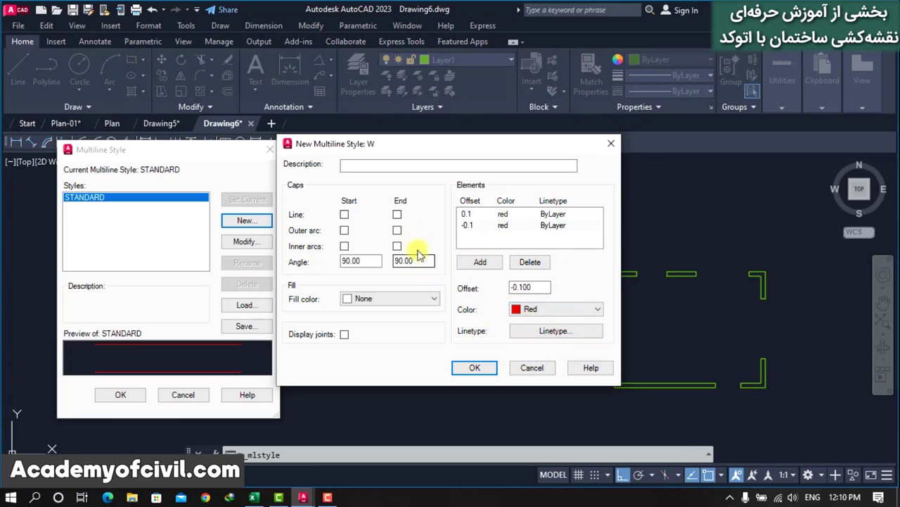
left_click(483, 261)
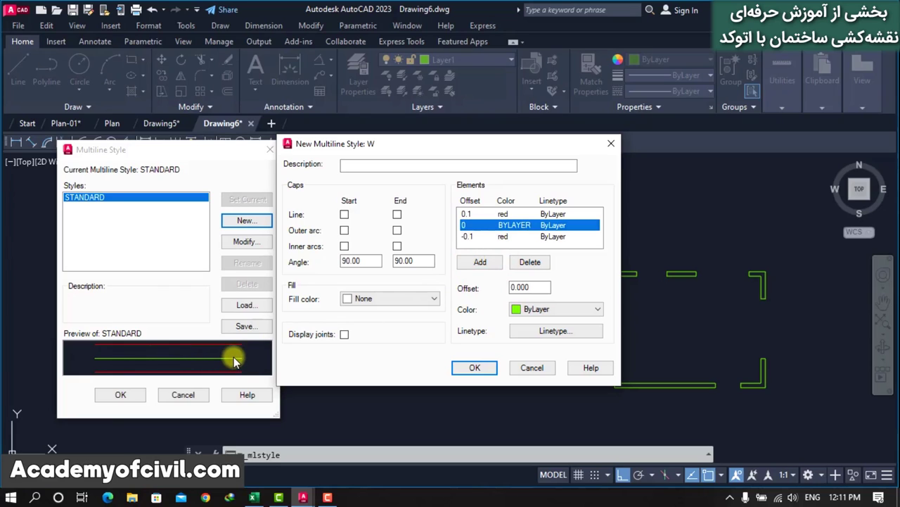
- Make the middle element yellow and set its offset to 0.02
left_click(543, 315)
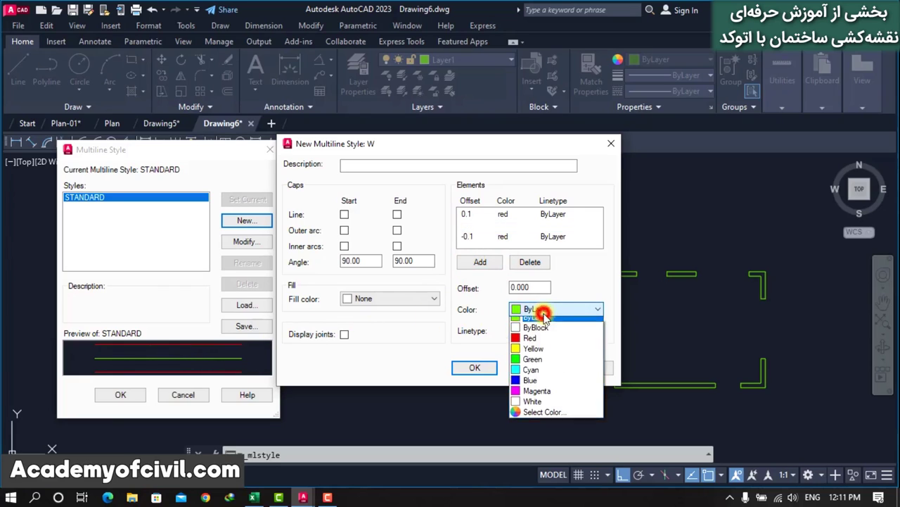
left_click(535, 354)
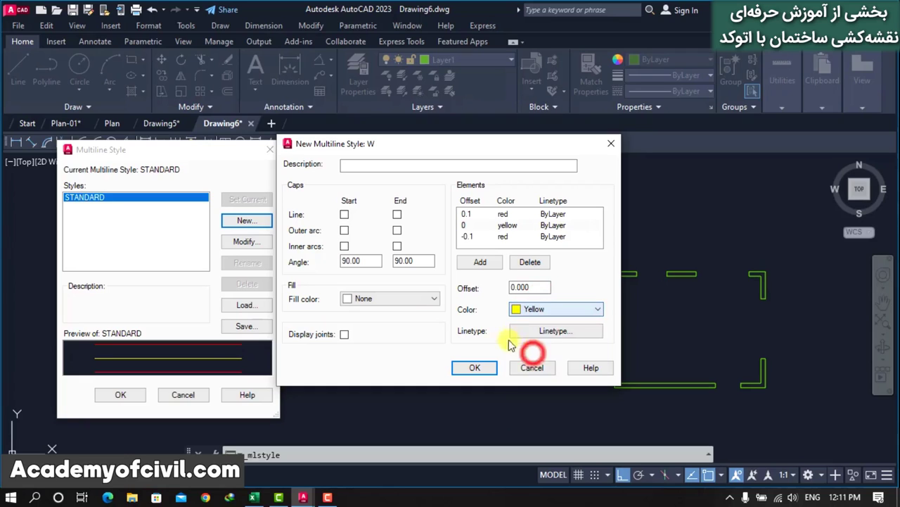
left_click(540, 286)
type("0.02")
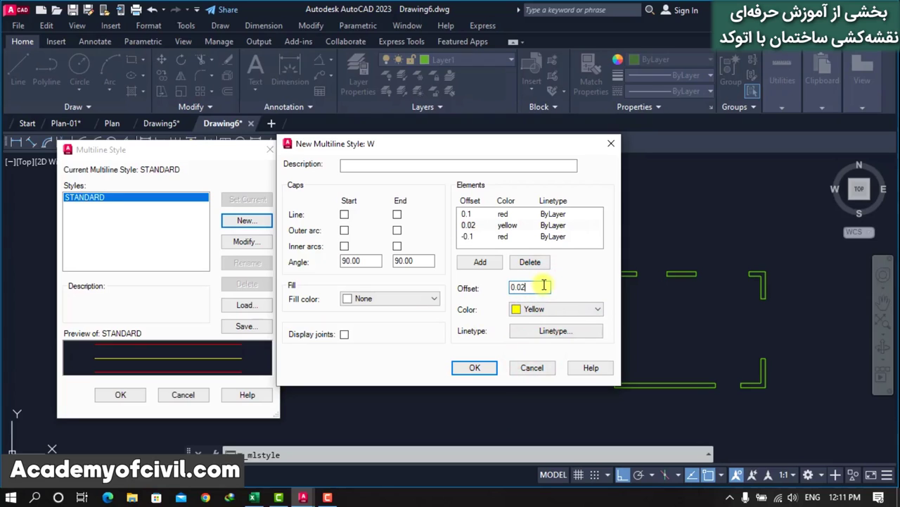
- Add another yellow element to style W and set its offset to -0.02
left_click(485, 263)
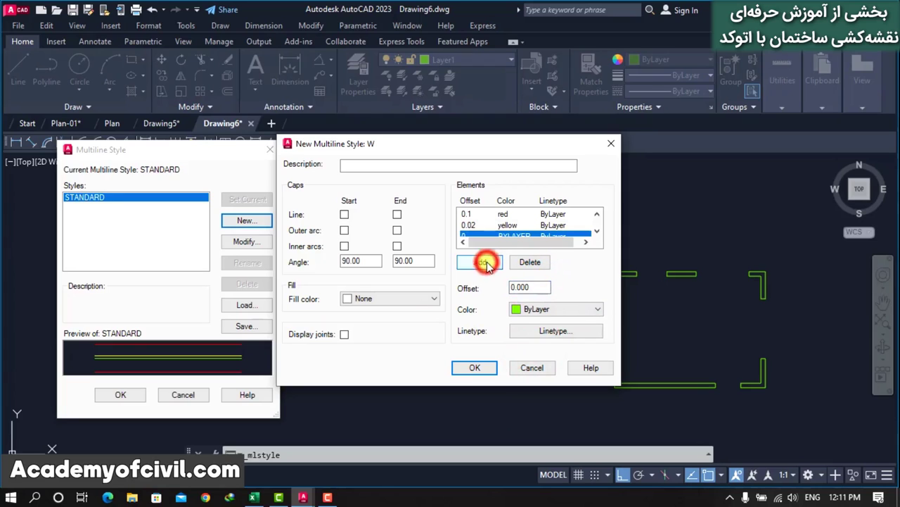
left_click(541, 310)
left_click(540, 352)
left_click(546, 285)
key("BackSpace")
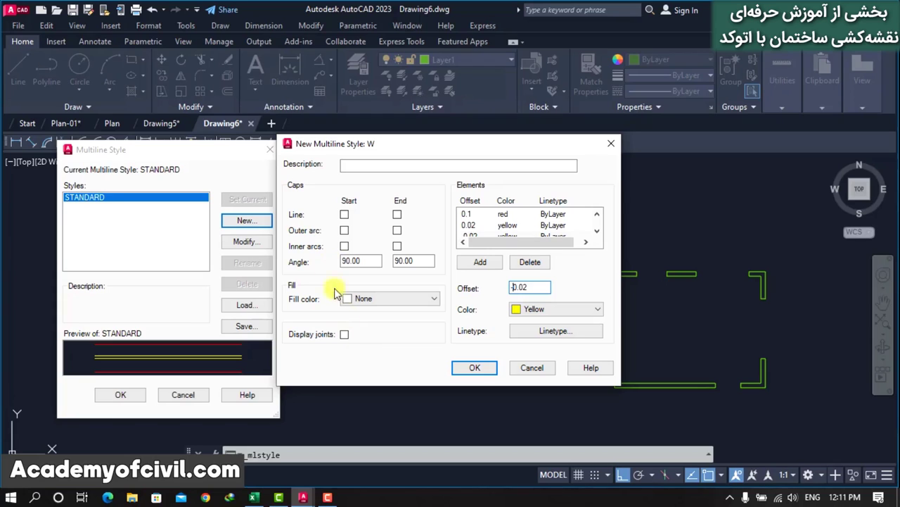
- Try line and outer-arc caps, then leave style W uncapped and save it
left_click(344, 214)
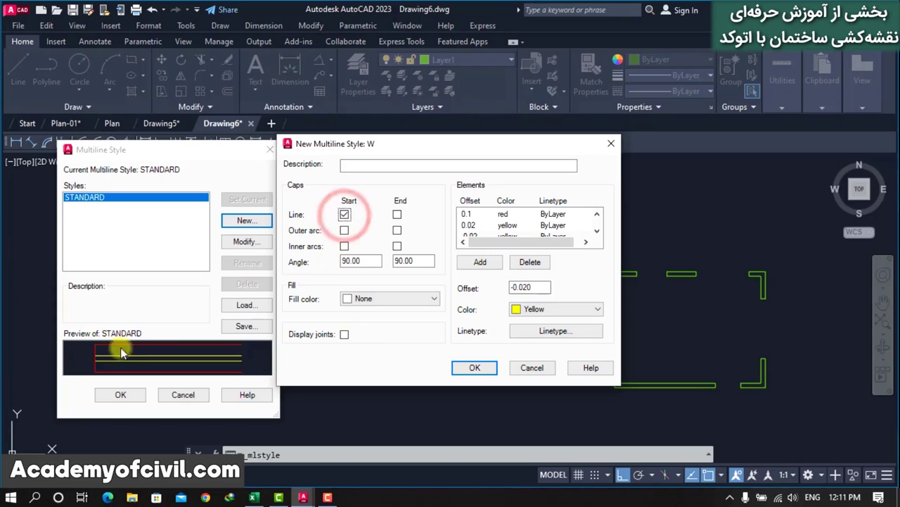
left_click(397, 214)
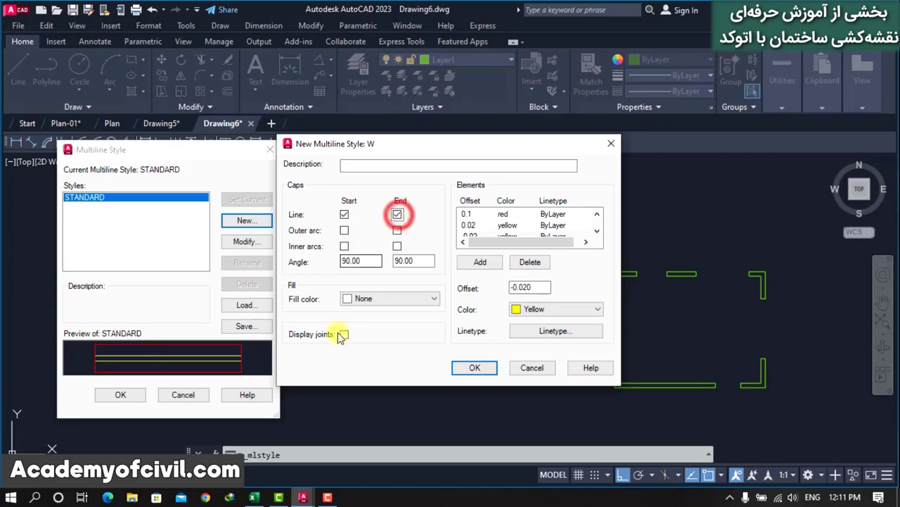
double_click(368, 261)
left_click(344, 215)
left_click(397, 214)
left_click(396, 214)
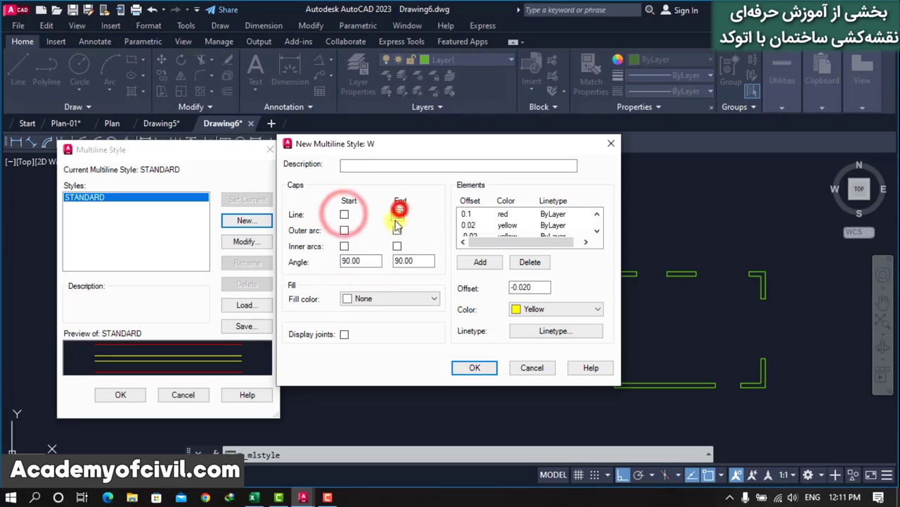
left_click(344, 231)
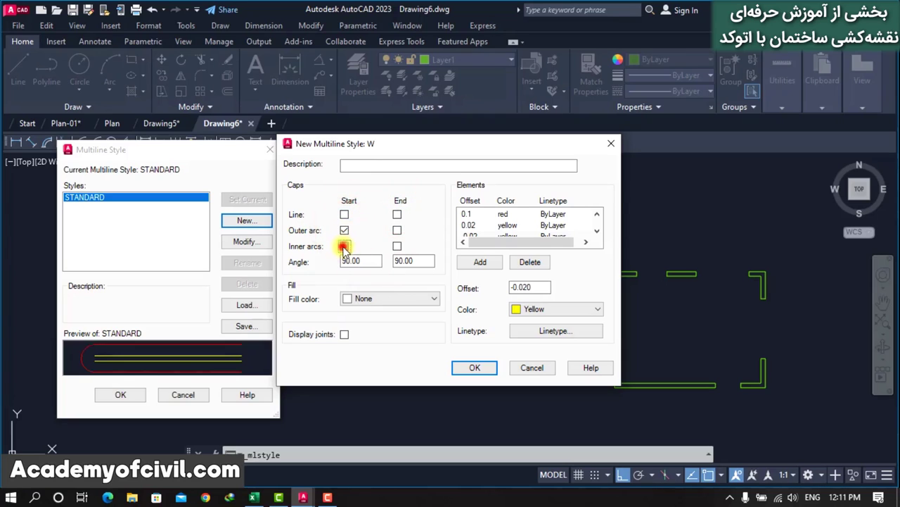
left_click(344, 231)
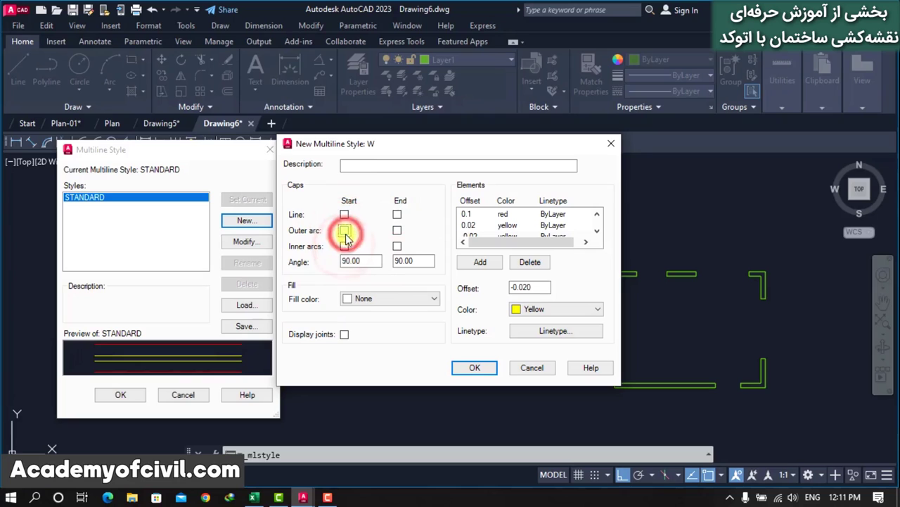
left_click(475, 367)
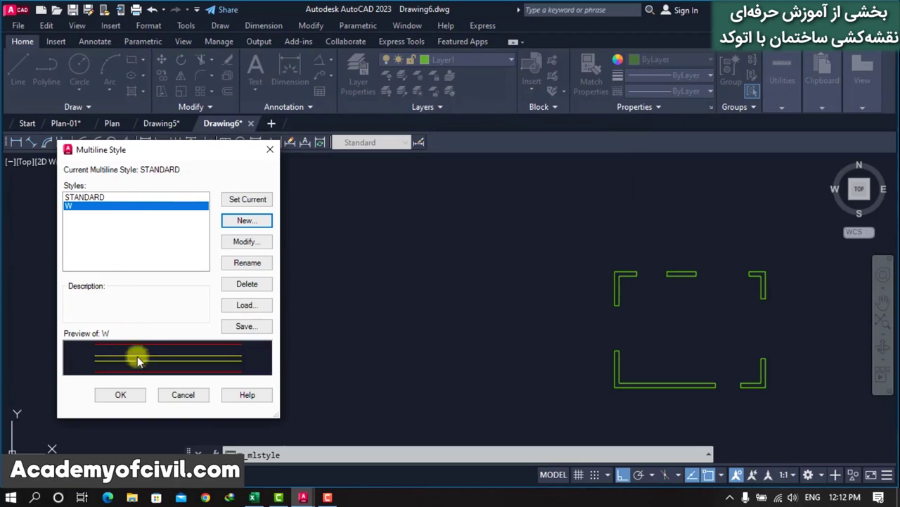
- Close the style manager and start MLINE with the multiline style set to W
left_click(139, 394)
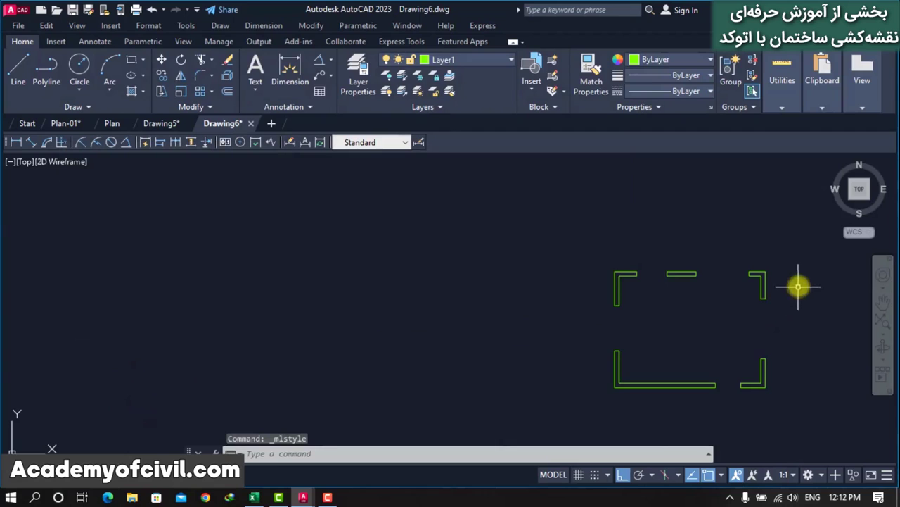
scroll(798, 287, "up", 5)
scroll(613, 338, "down", 2)
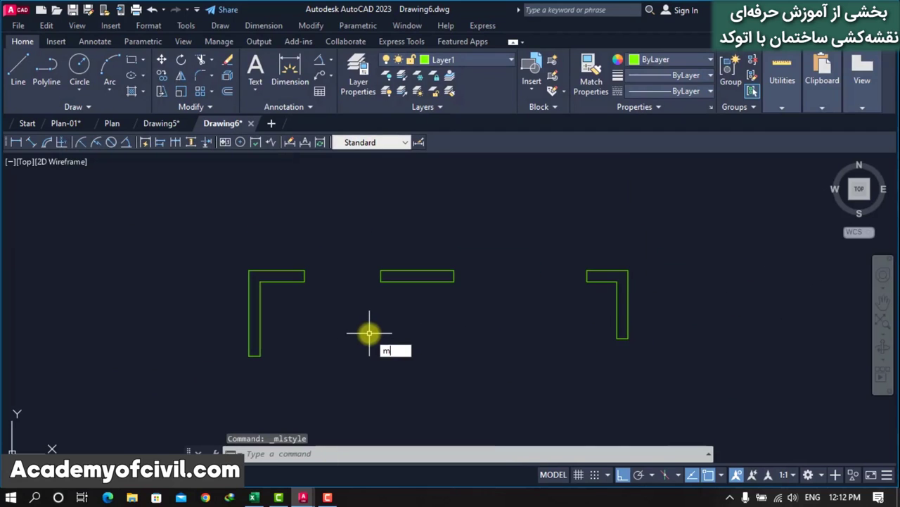
key("Return")
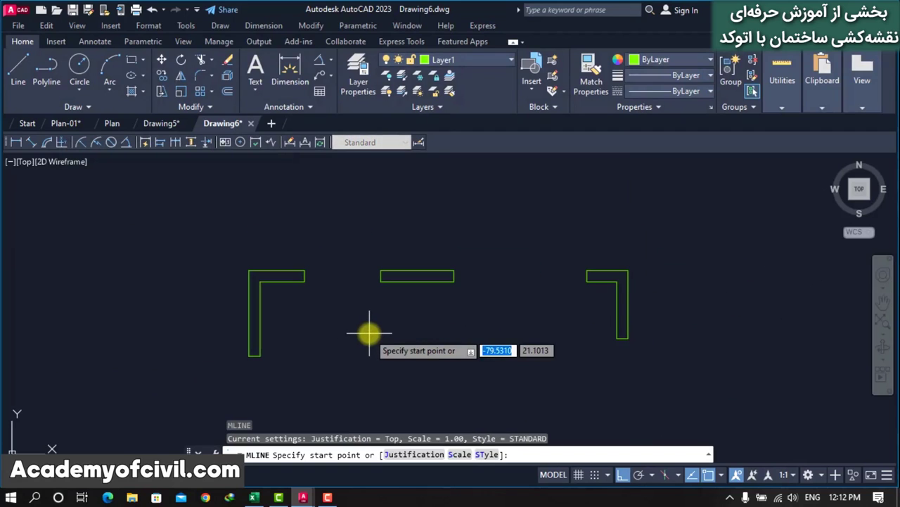
left_click(490, 454)
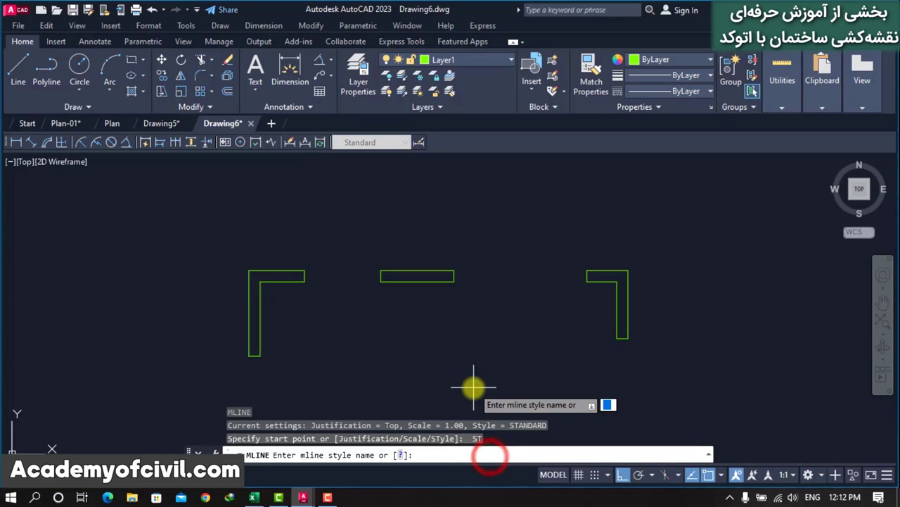
type("w")
key("Return")
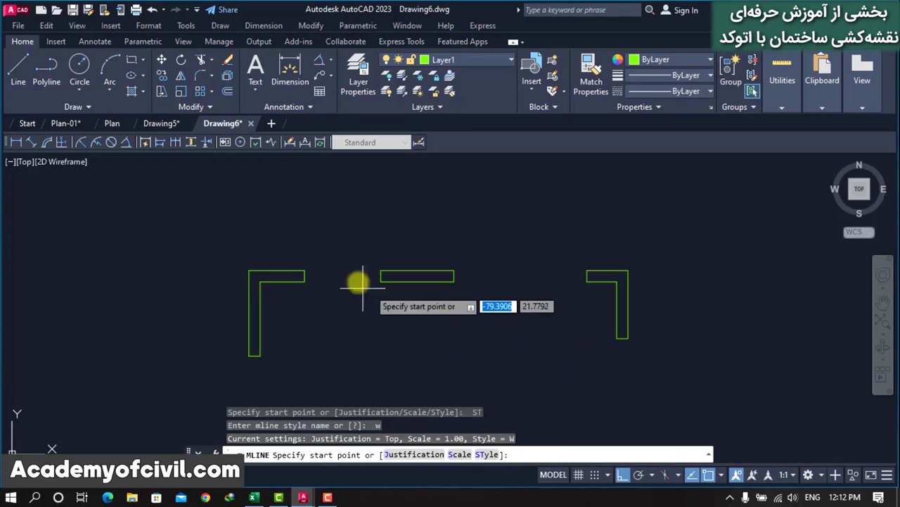
- Draw style W walls across the top-left gap and the top gap to the corner piece
scroll(329, 255, "up", 2)
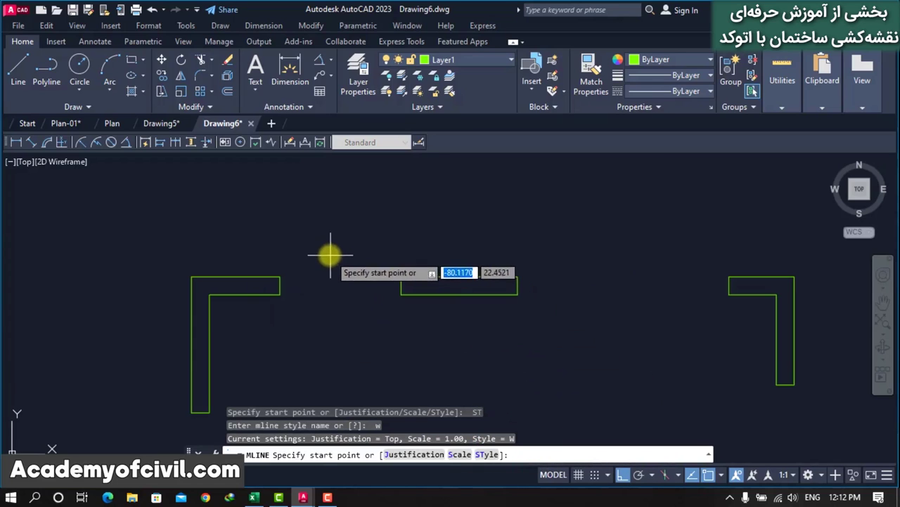
left_click(279, 276)
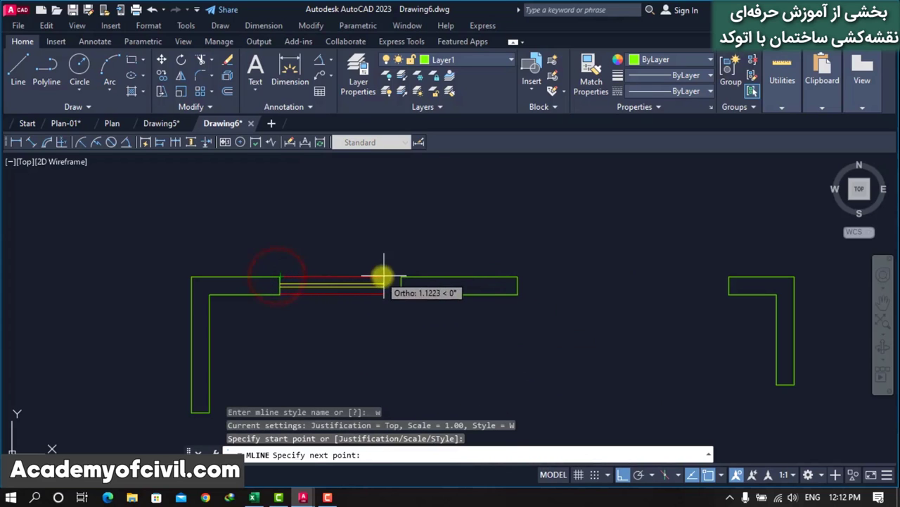
left_click(400, 277)
key("Return")
scroll(295, 288, "down", 2)
middle_click_drag(296, 288, 216, 285)
key("Return")
left_click(355, 280)
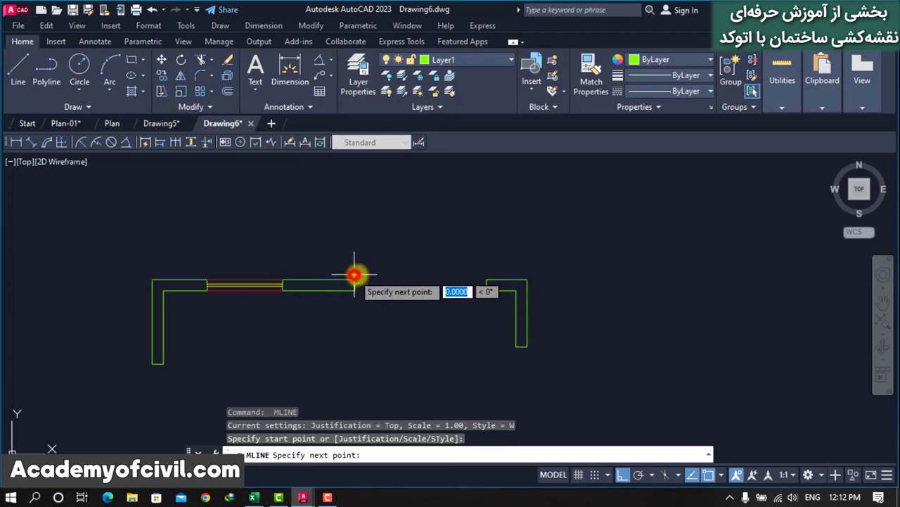
left_click(481, 279)
key("Return")
- Draw a style W wall filling the right-side gap below the corner piece
scroll(482, 211, "down", 2)
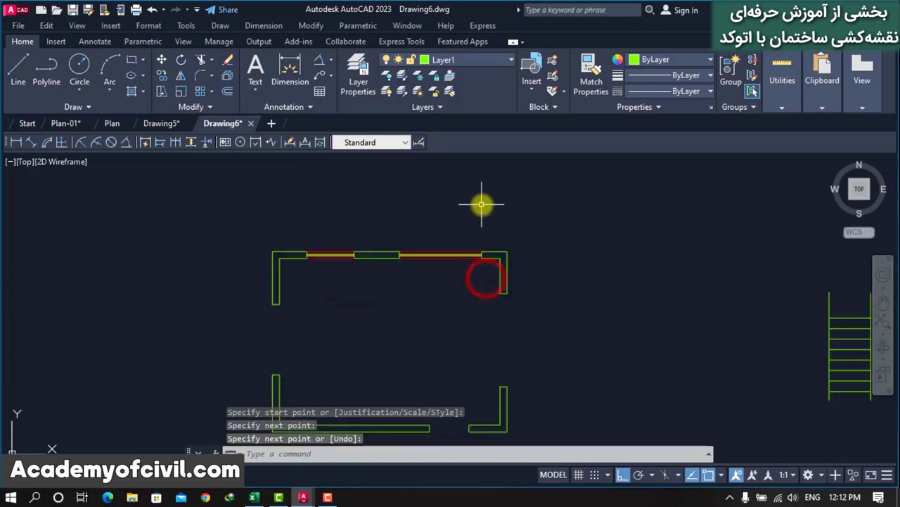
scroll(482, 201, "down", 2)
key("Return")
left_click(498, 260)
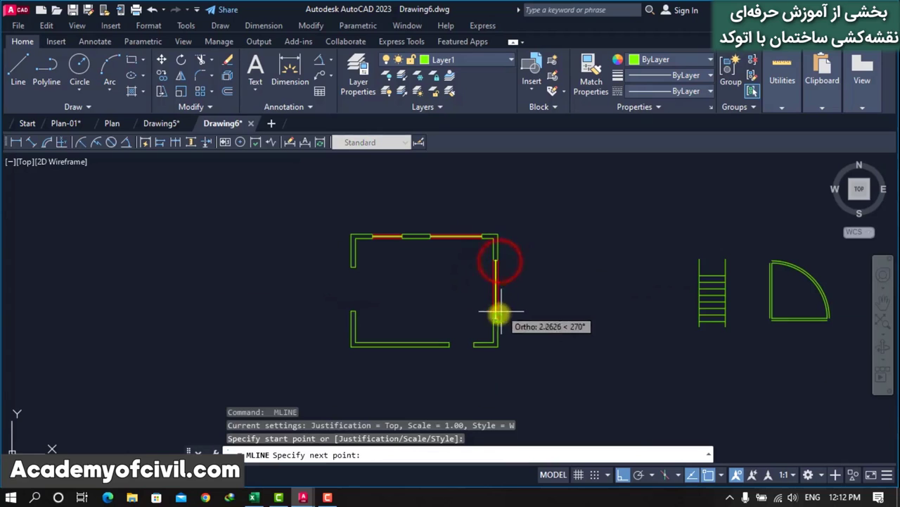
left_click(497, 318)
key("Return")
- Draw a style W wall across the bottom gap, redoing a misplaced start point
scroll(477, 344, "up", 5)
key("Return")
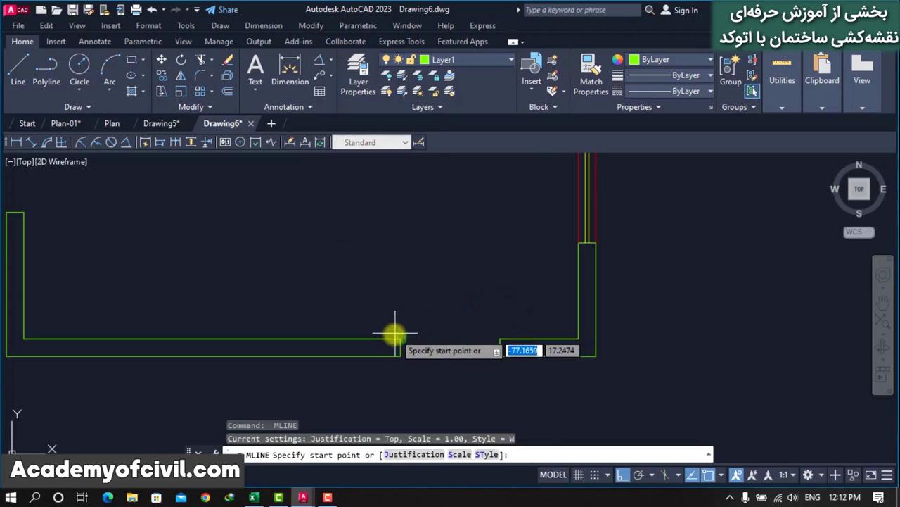
left_click(397, 336)
key("Escape")
key("Return")
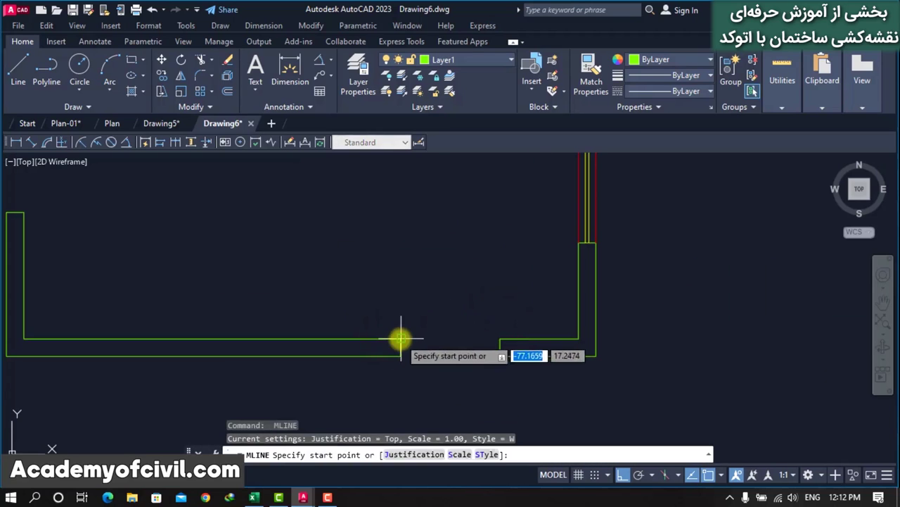
left_click(401, 339)
left_click(499, 336)
key("Return")
- Draw a style W wall filling the left-side gap between the wall pieces
scroll(498, 339, "down", 3)
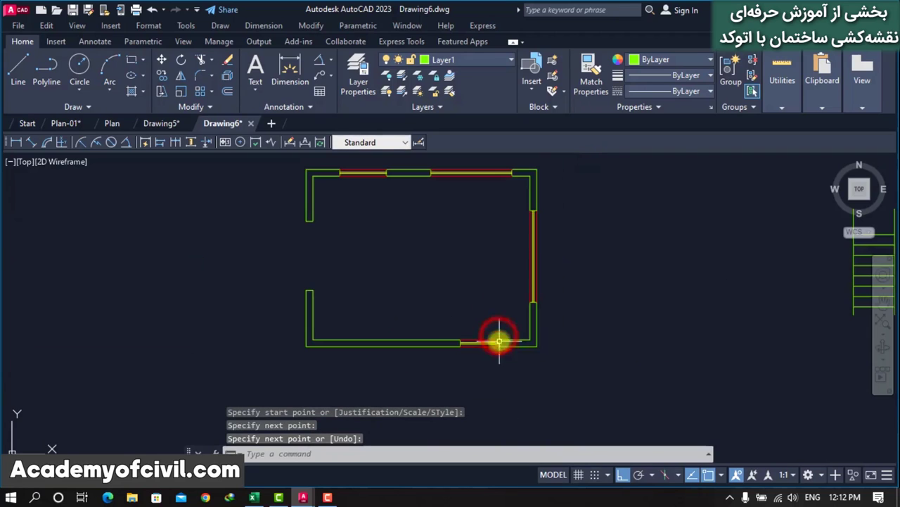
scroll(300, 229, "up", 3)
key("Return")
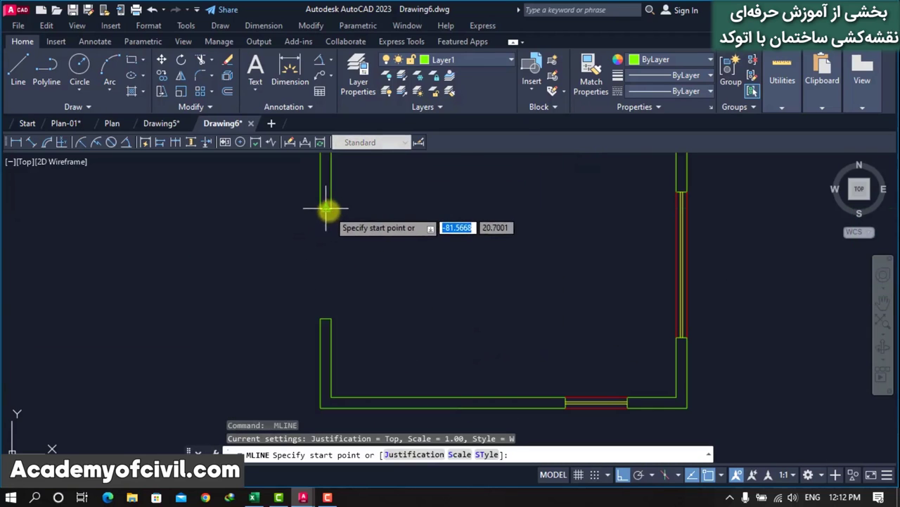
left_click(332, 210)
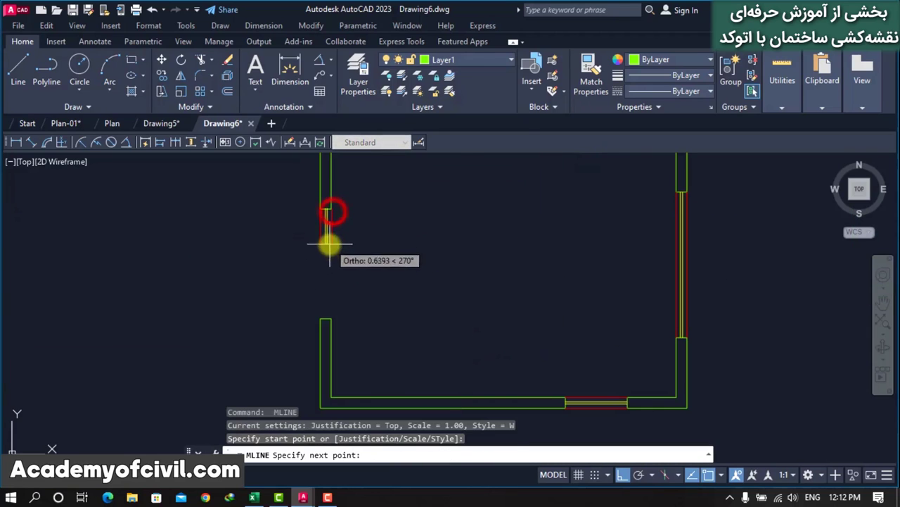
left_click(331, 317)
key("Escape")
scroll(380, 347, "down", 2)
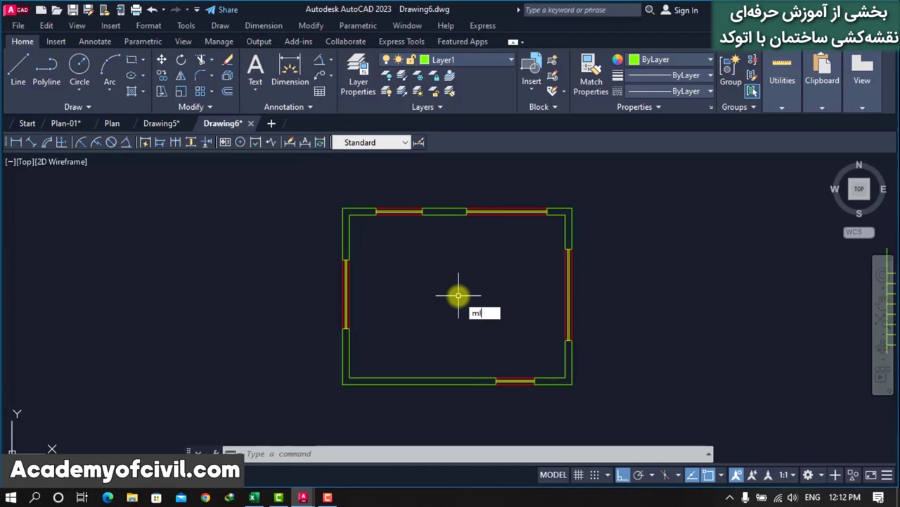
- Draw a vertical partition at multiline scale 0.5 from the top wall to the bottom wall
key("Return")
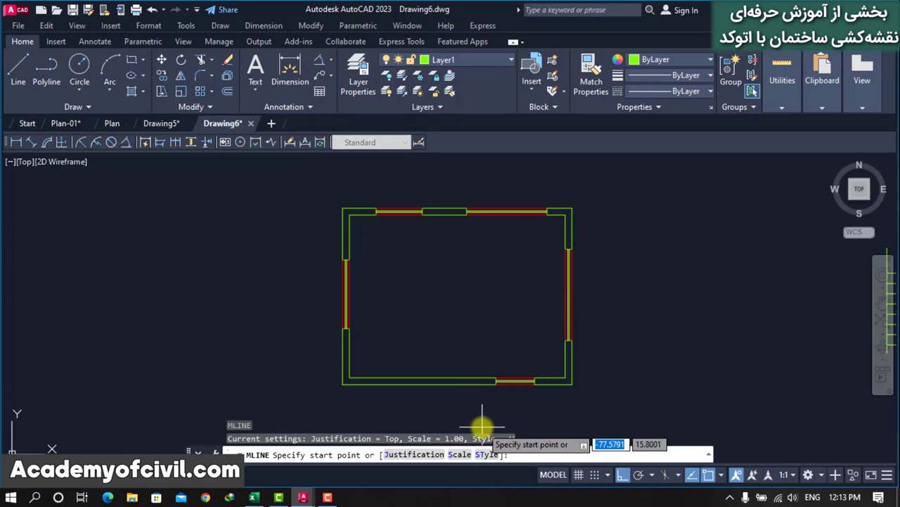
left_click(462, 453)
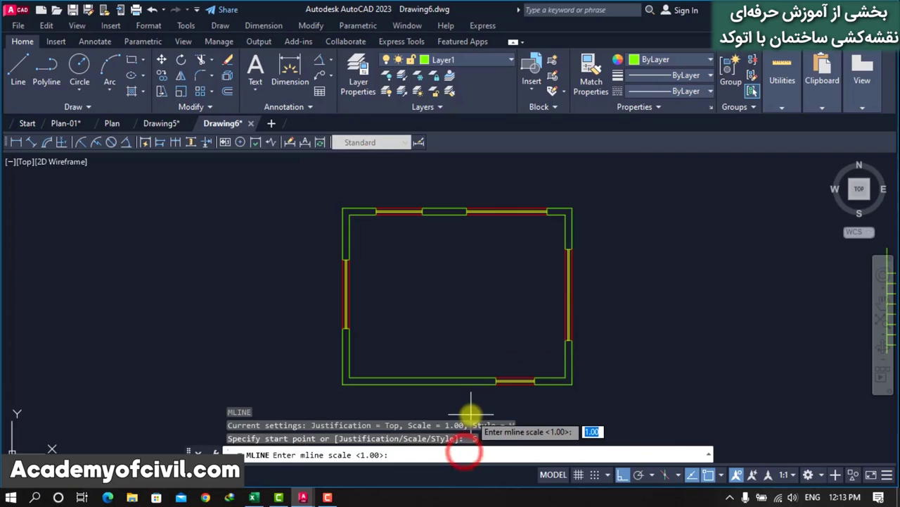
type(".5")
key("Return")
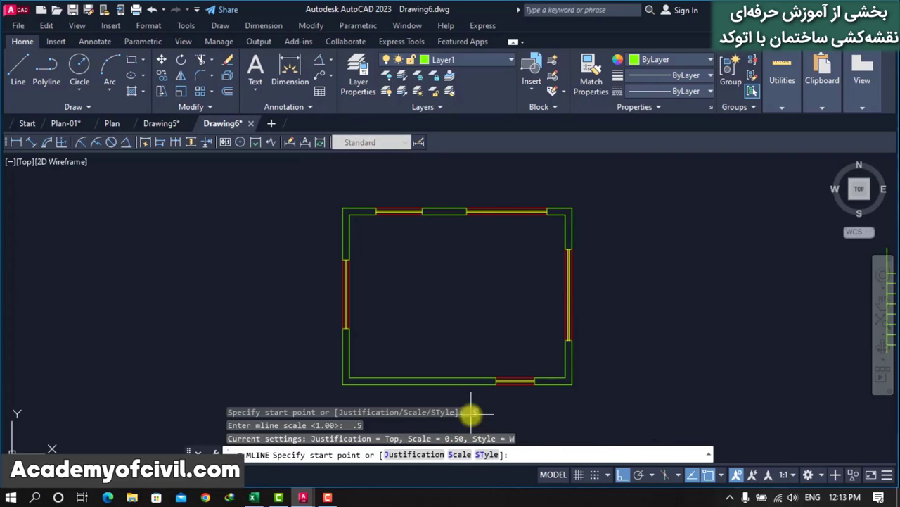
left_click(447, 219)
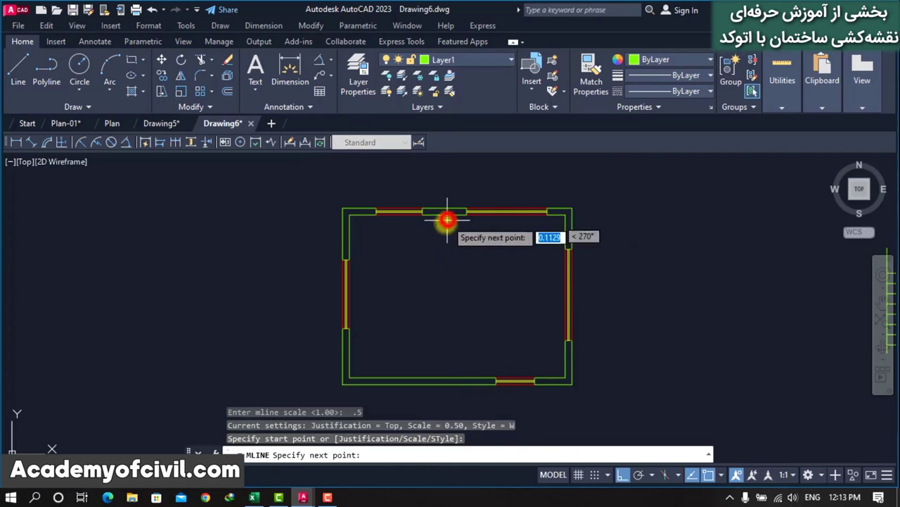
left_click(444, 378)
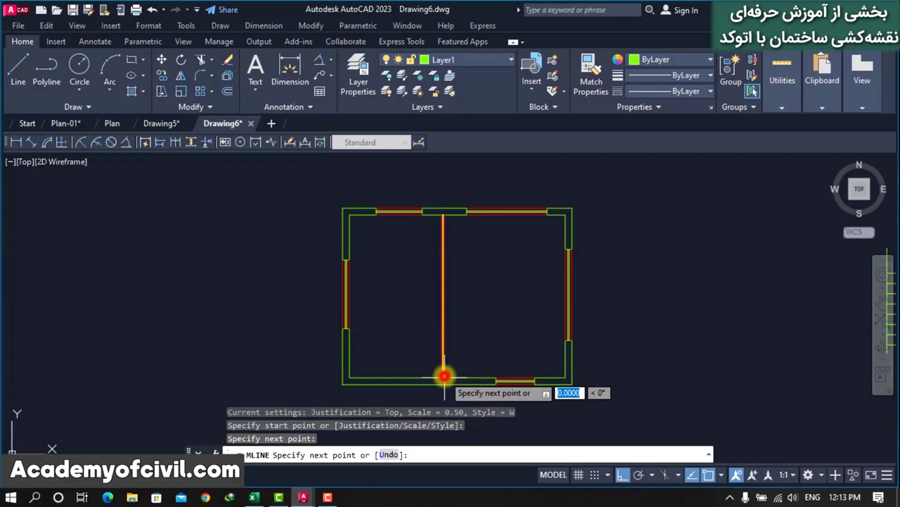
key("Return")
scroll(425, 246, "up", 4)
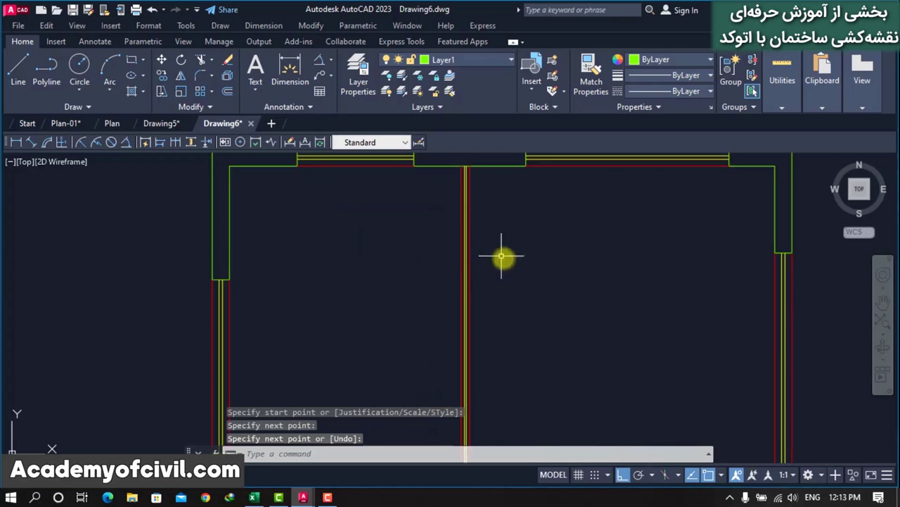
scroll(537, 269, "down", 2)
scroll(451, 239, "down", 2)
scroll(458, 337, "up", 2)
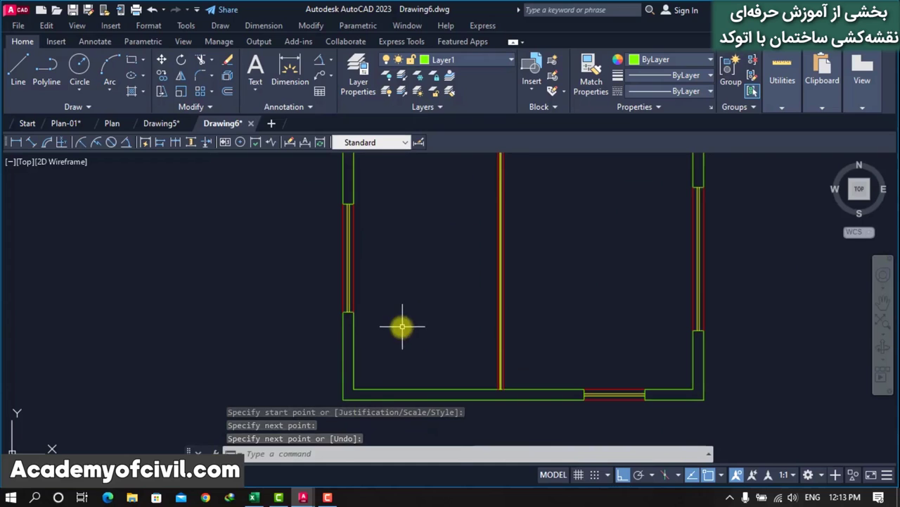
- Draw a horizontal partition from the left wall to the right wall, then zoom to the crossing
key("Return")
left_click(354, 324)
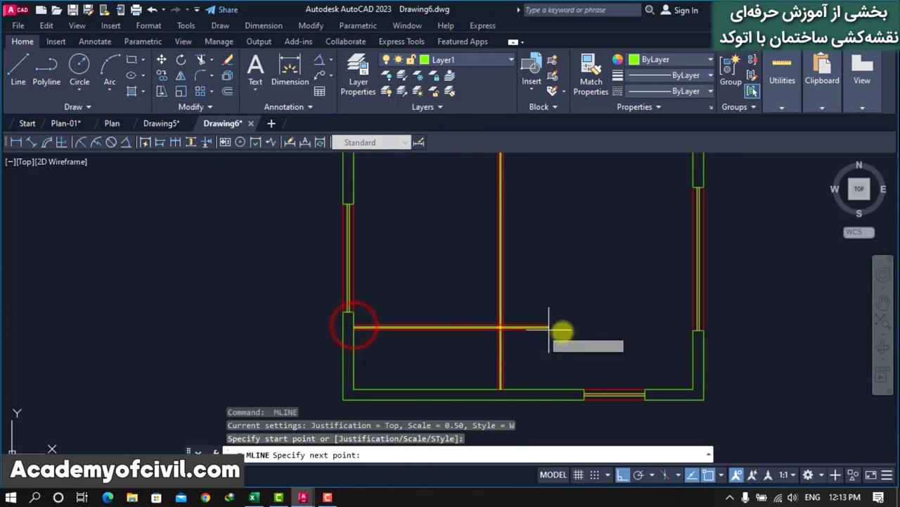
left_click(691, 325)
key("Return")
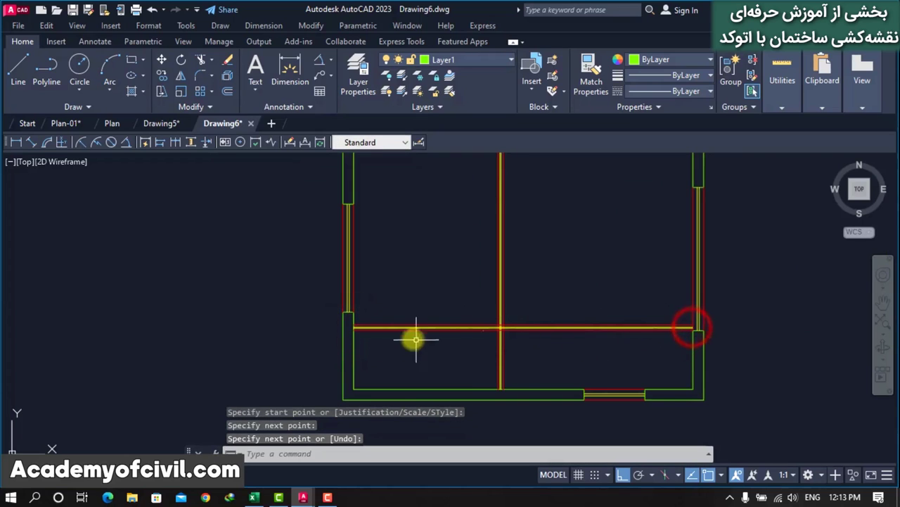
scroll(520, 311, "down", 4)
scroll(492, 315, "up", 6)
scroll(583, 334, "up", 2)
scroll(583, 336, "up", 3)
scroll(694, 321, "down", 3)
scroll(629, 337, "up", 2)
scroll(417, 318, "down", 2)
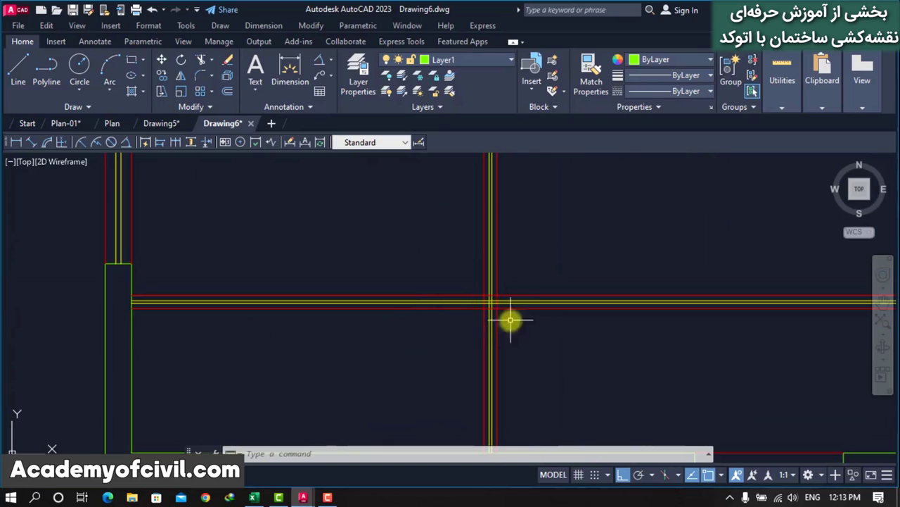
- Apply a Merged Tee edit between the vertical partition and the horizontal wall
double_click(547, 302)
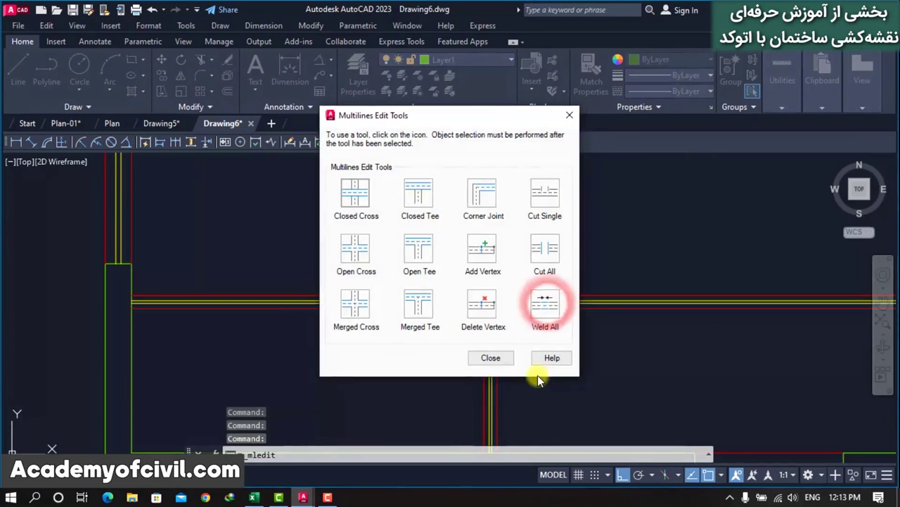
left_click_drag(482, 114, 687, 96)
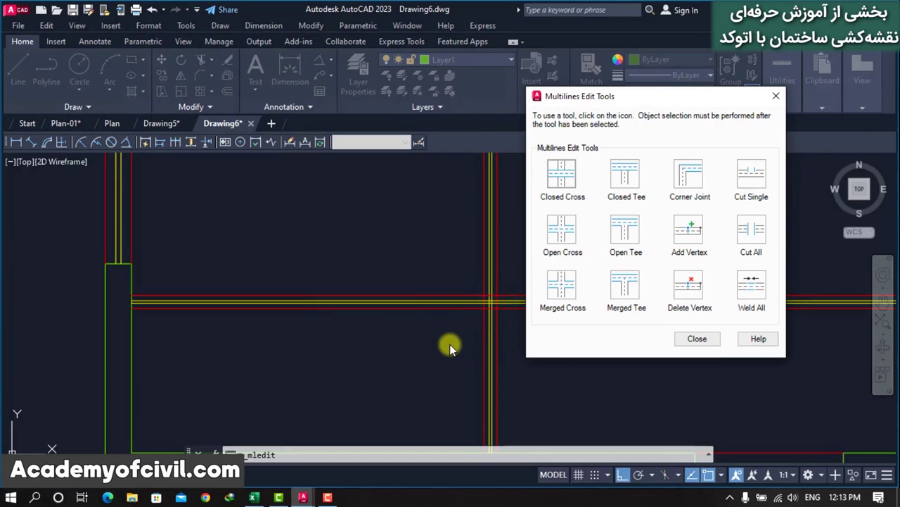
left_click(626, 285)
left_click(497, 253)
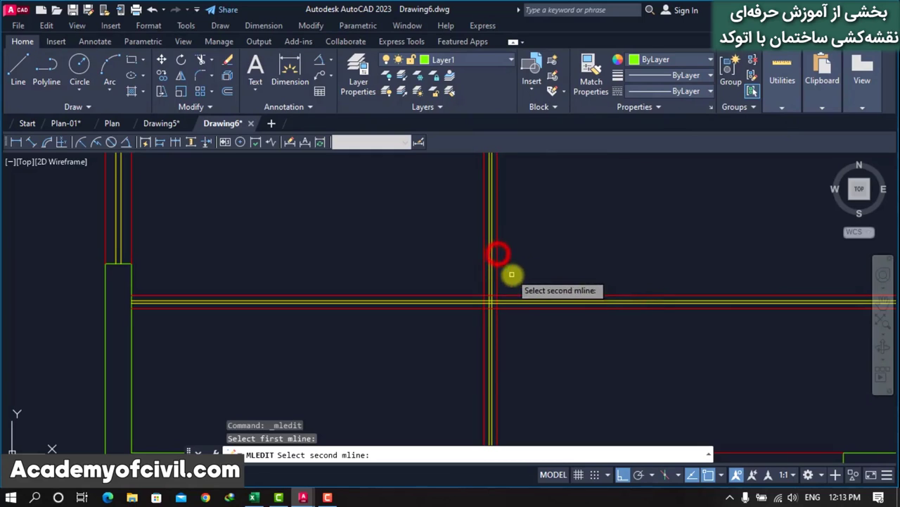
left_click(517, 295)
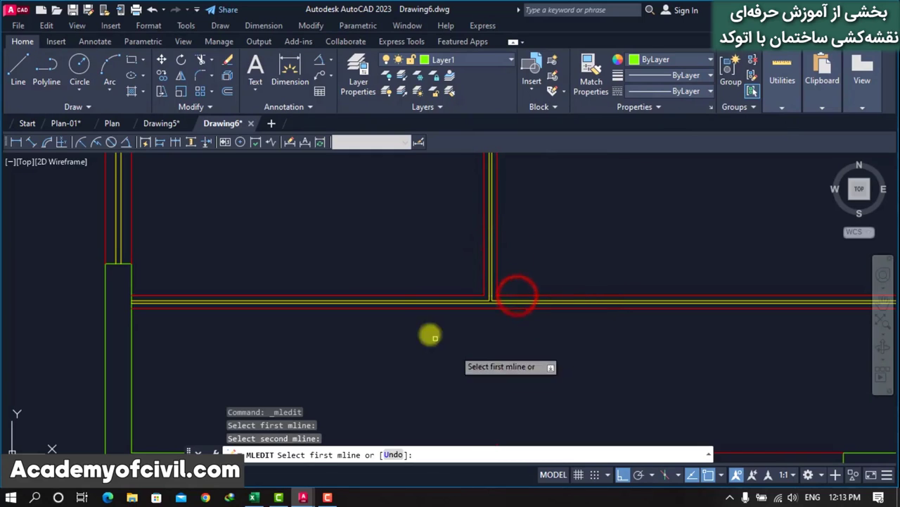
key("Return")
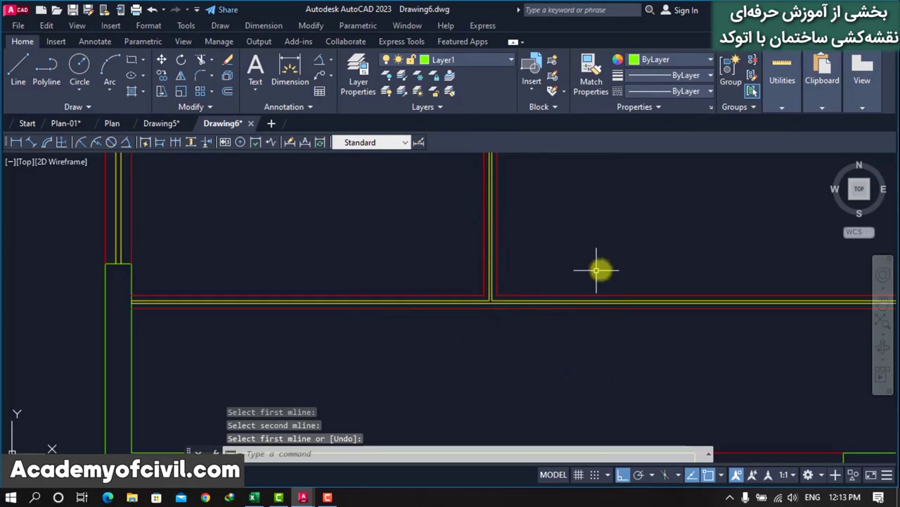
scroll(596, 265, "down", 4)
scroll(593, 312, "up", 2)
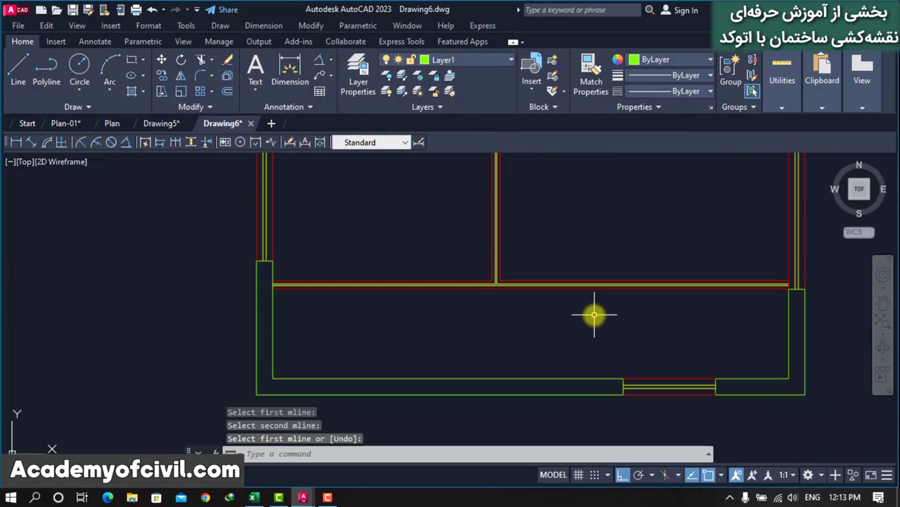
scroll(532, 265, "up", 5)
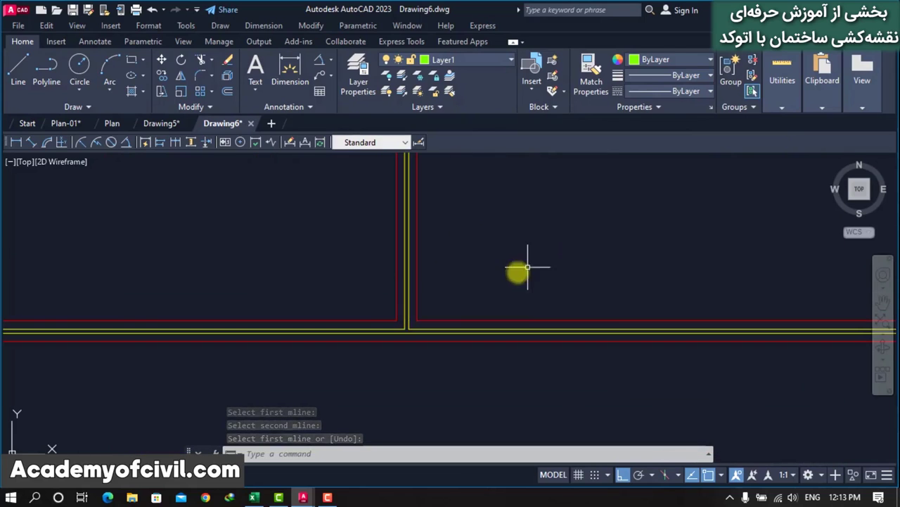
- Apply a Corner Joint edit between the vertical partition and the horizontal wall
double_click(480, 320)
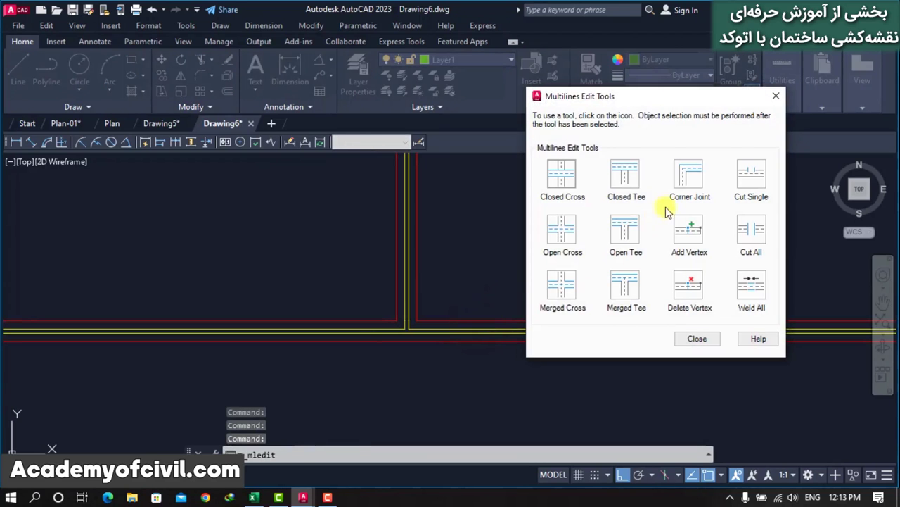
left_click(695, 176)
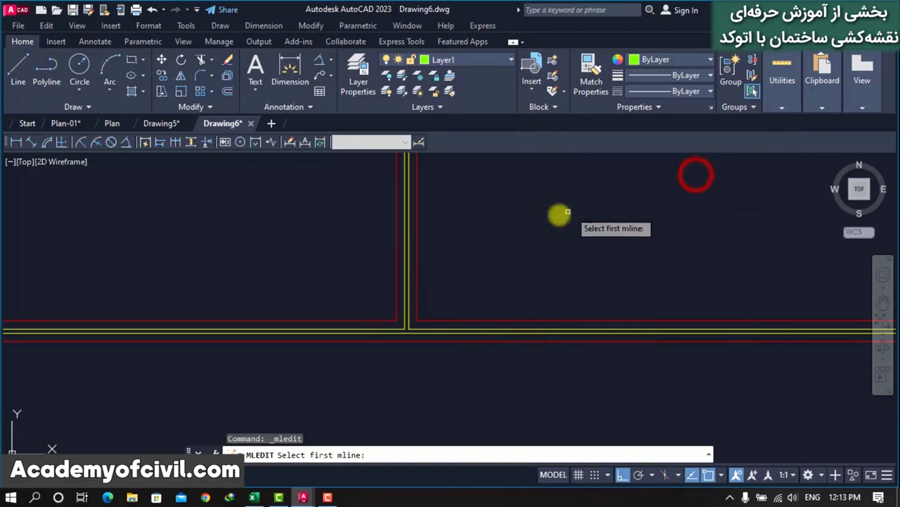
left_click(395, 221)
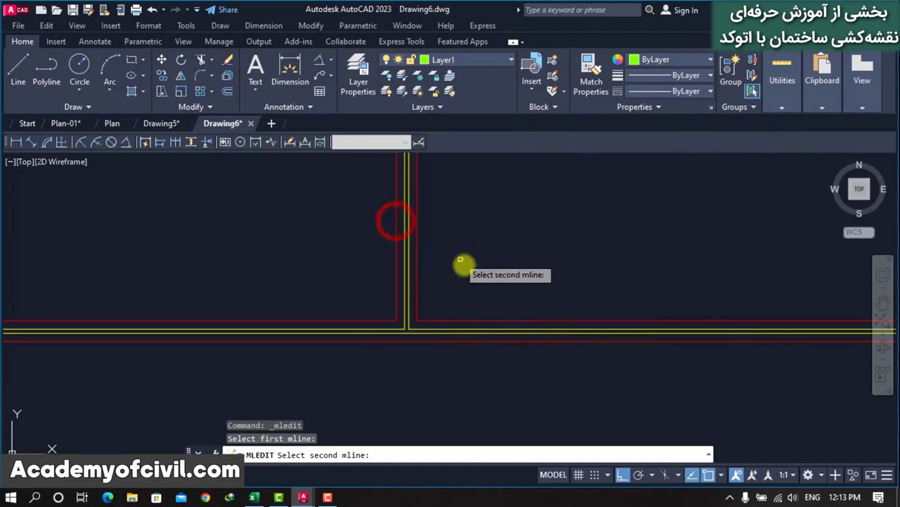
left_click(477, 320)
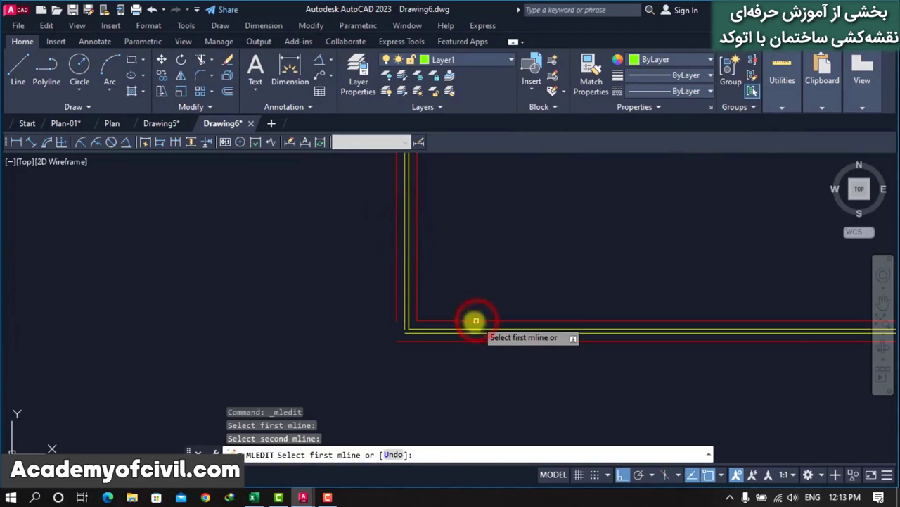
key("Return")
scroll(373, 353, "down", 2)
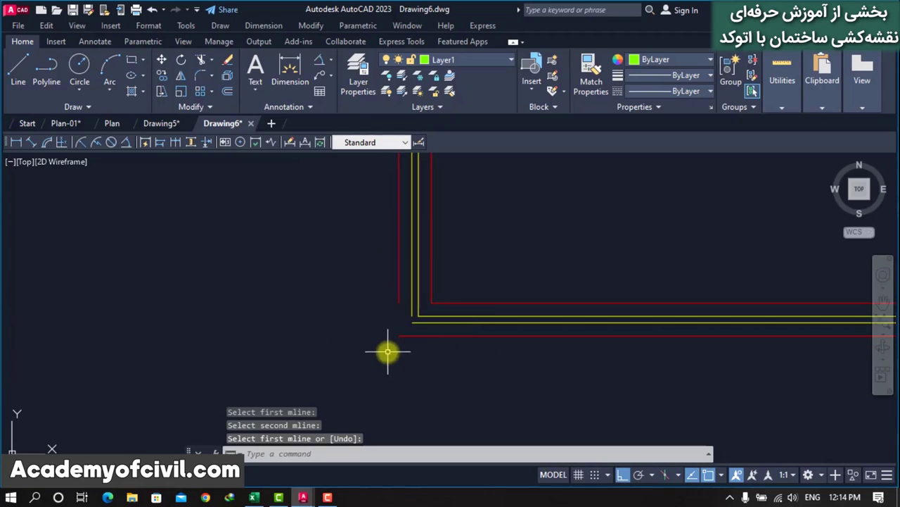
scroll(465, 316, "down", 2)
scroll(433, 343, "down", 2)
scroll(453, 342, "up", 4)
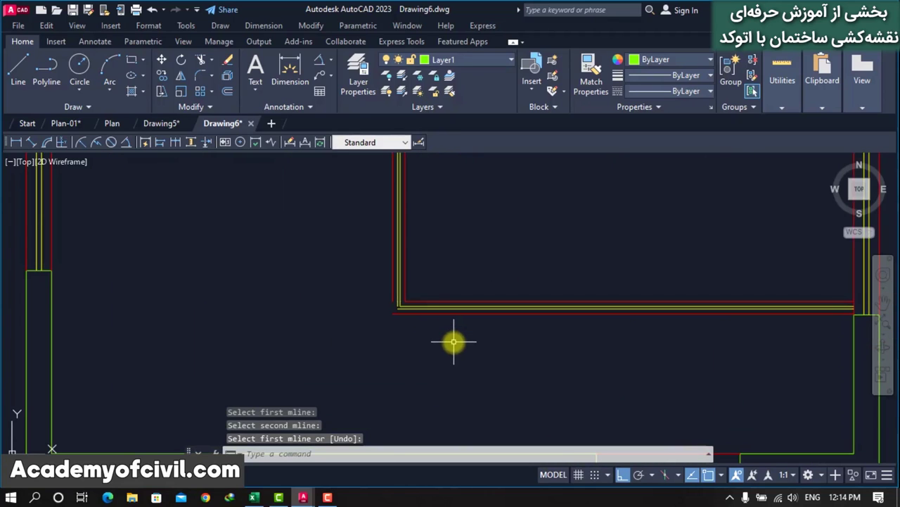
scroll(459, 342, "down", 2)
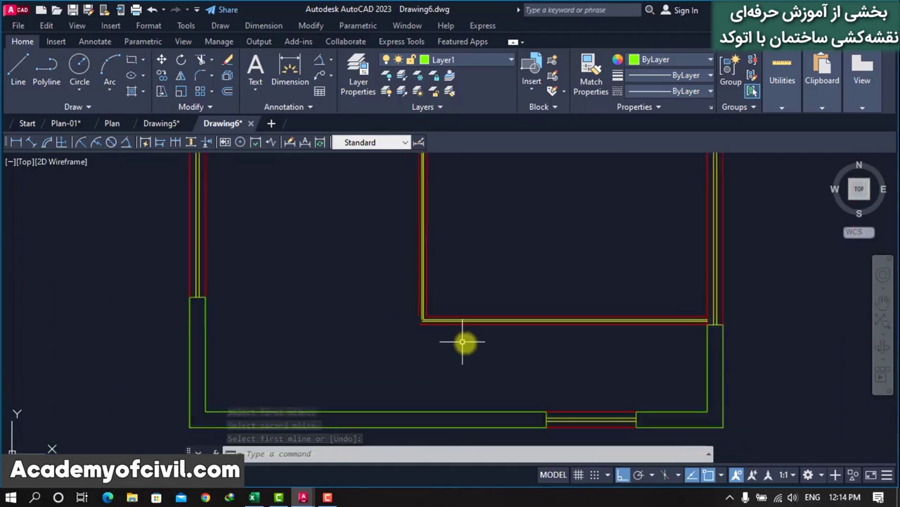
scroll(467, 343, "down", 1)
- Window-select and erase the horizontal interior multiline wall
left_click(542, 305)
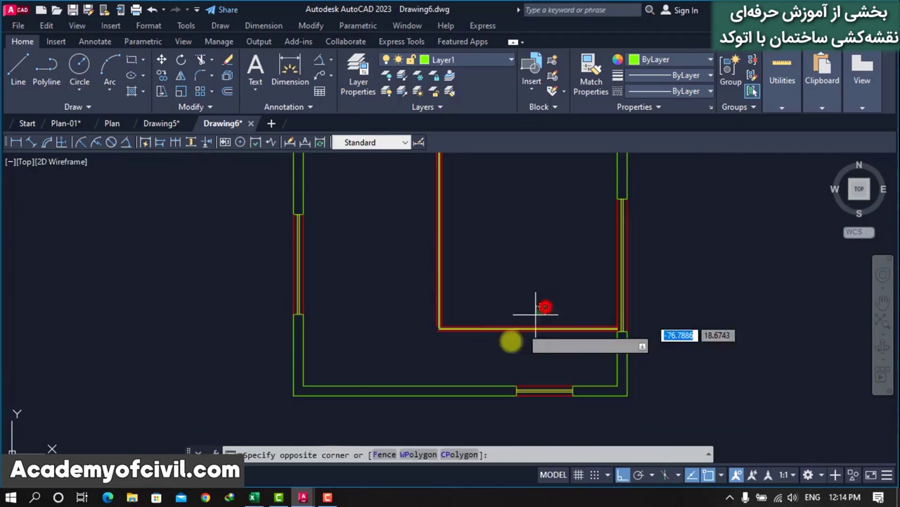
left_click(510, 342)
key("Delete")
type("l")
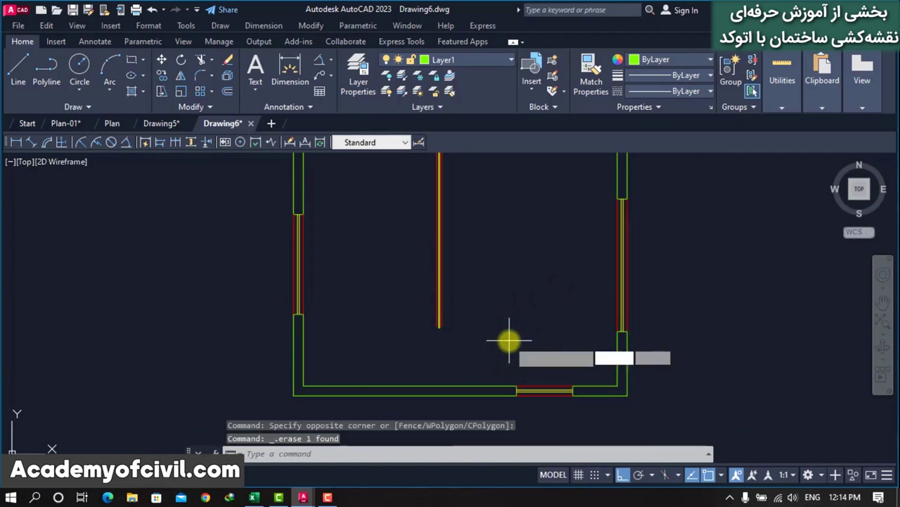
key("Return")
key("Escape")
- Draw a new multiline wall from the right exterior wall to just past the partition
type("l")
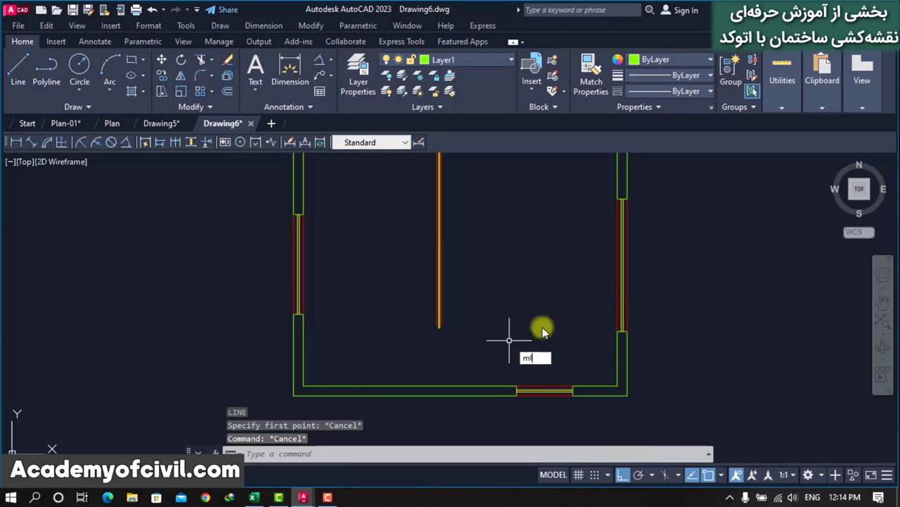
key("Return")
left_click(611, 295)
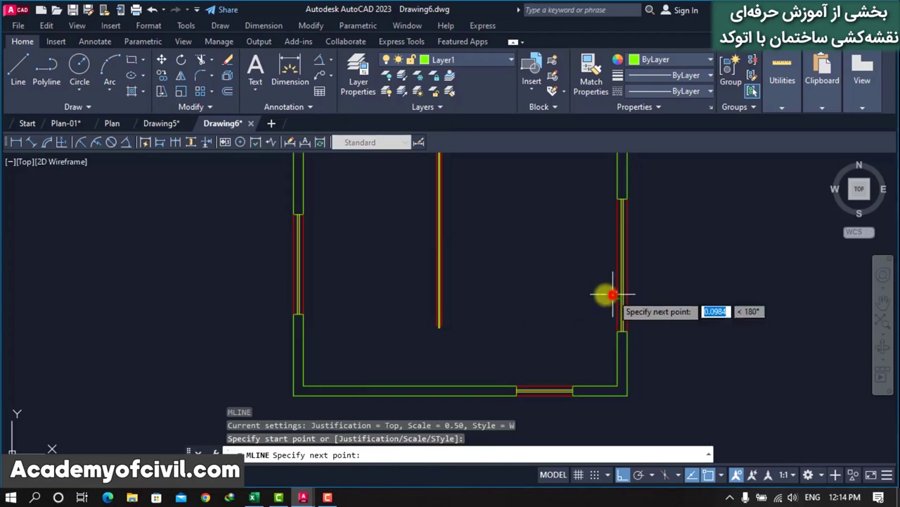
left_click(374, 297)
key("Return")
scroll(517, 273, "up", 2)
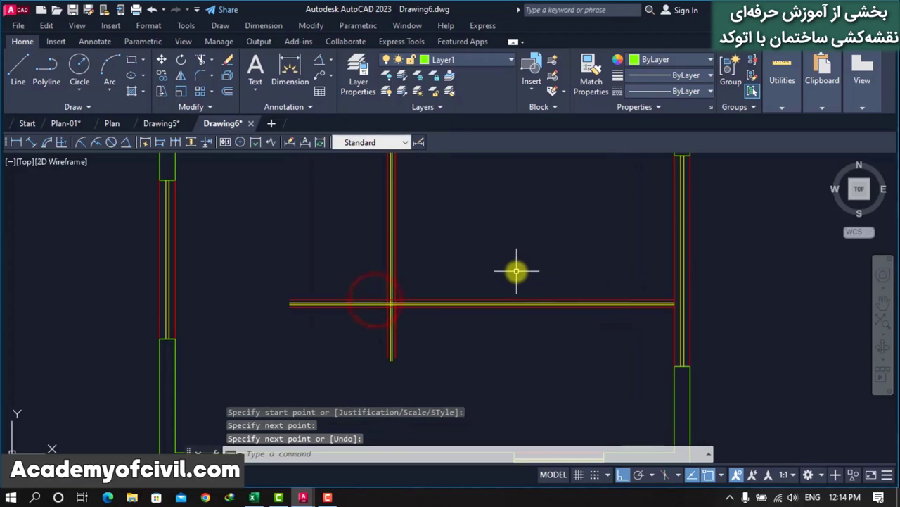
- Corner-join the new horizontal wall to the partition with MLEDIT
double_click(485, 303)
left_click(677, 176)
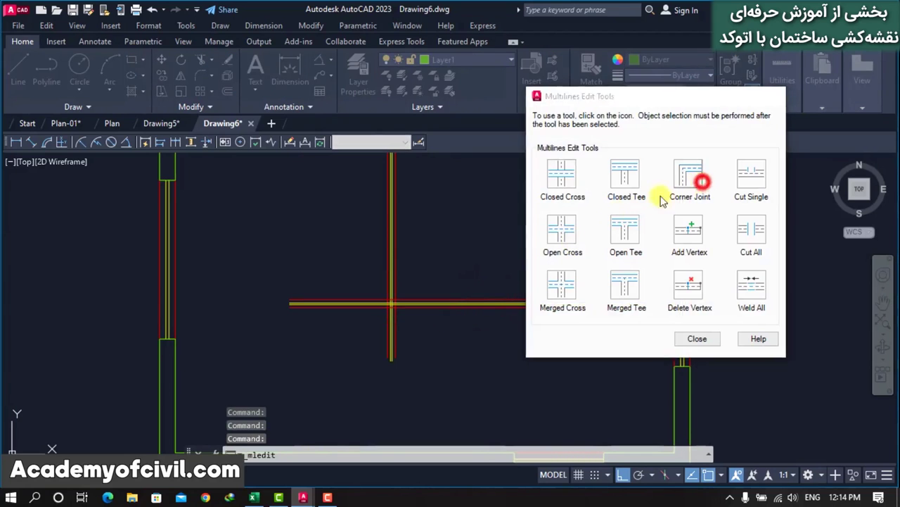
left_click(429, 302)
left_click(400, 276)
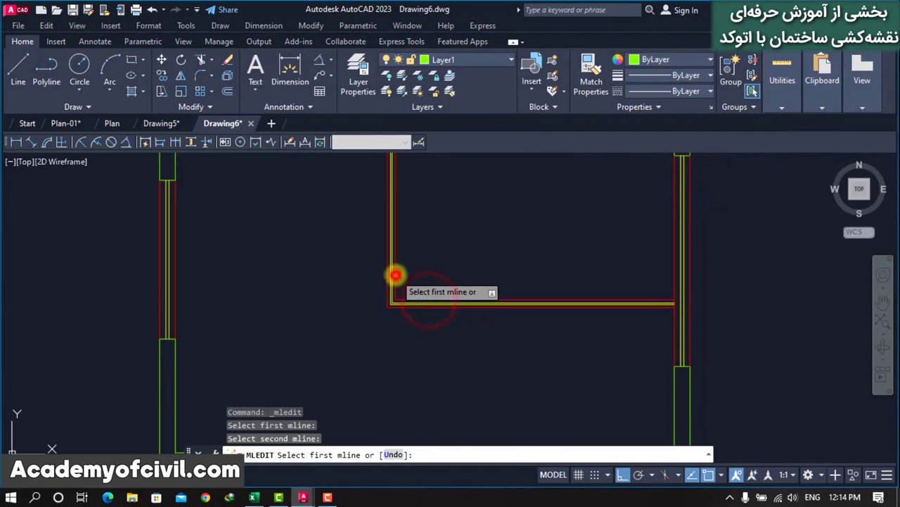
scroll(393, 303, "up", 3)
key("Return")
scroll(458, 282, "down", 2)
scroll(394, 334, "down", 2)
scroll(371, 342, "down", 2)
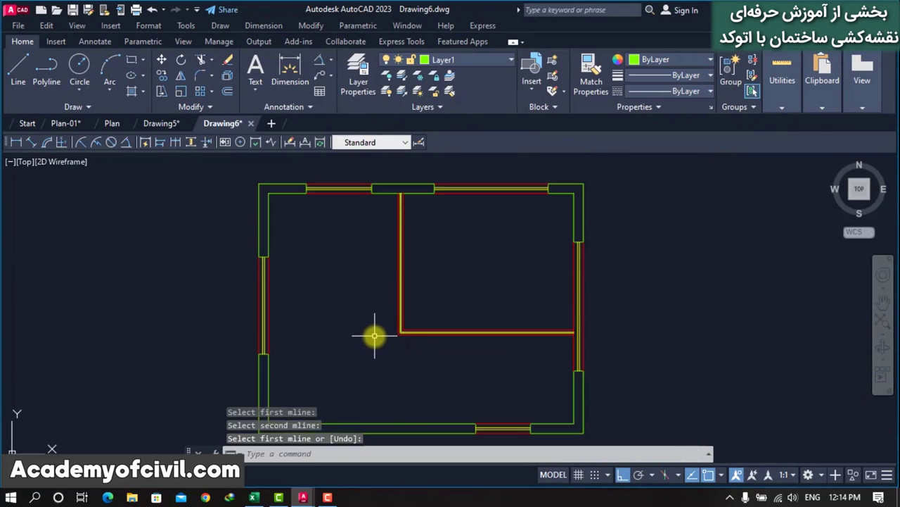
scroll(374, 336, "up", 2)
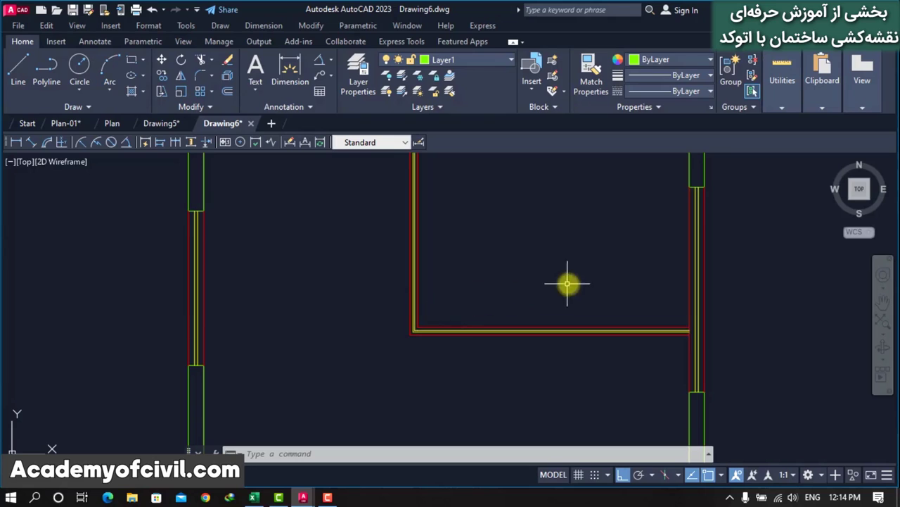
scroll(639, 286, "down", 4)
scroll(626, 283, "up", 2)
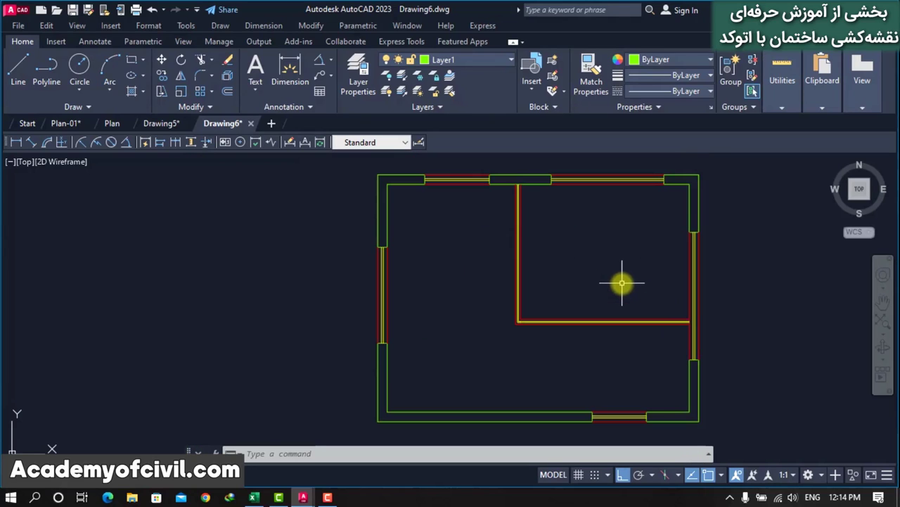